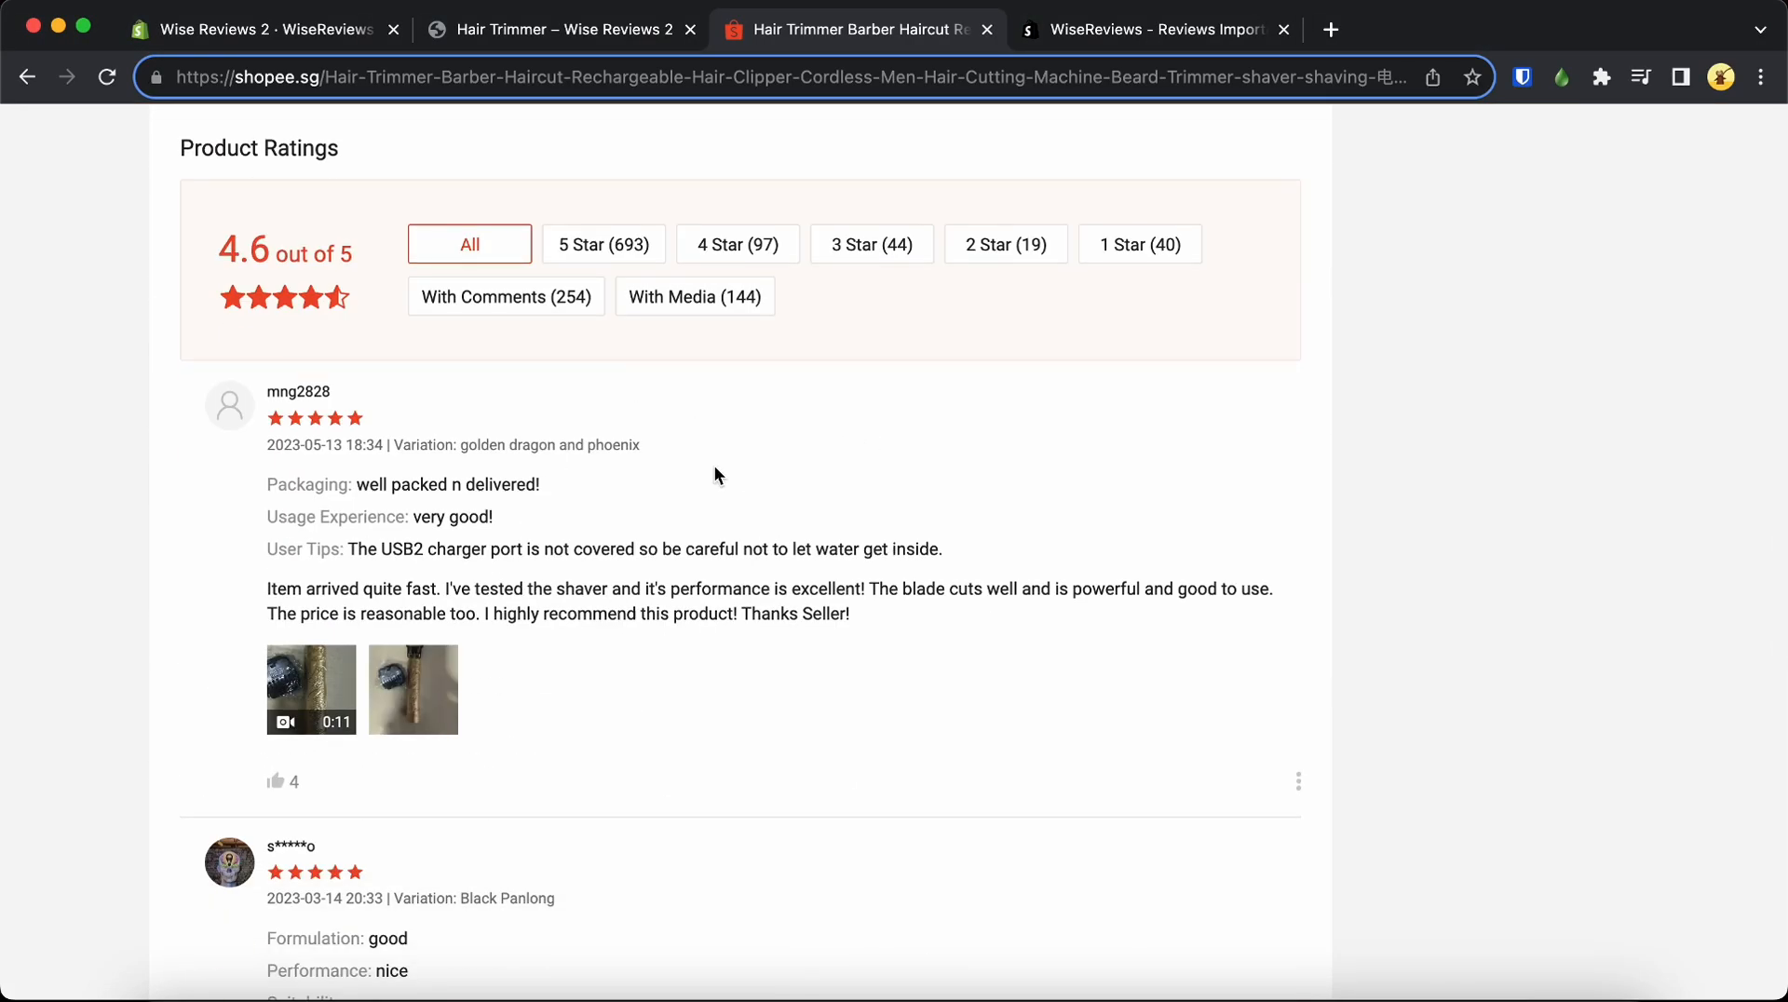
# Highlight the WiseReviews - Reviews Importer app name and listing address, then enlarge the Photo & Video Reviews promo image.
pyautogui.click(1062, 28)
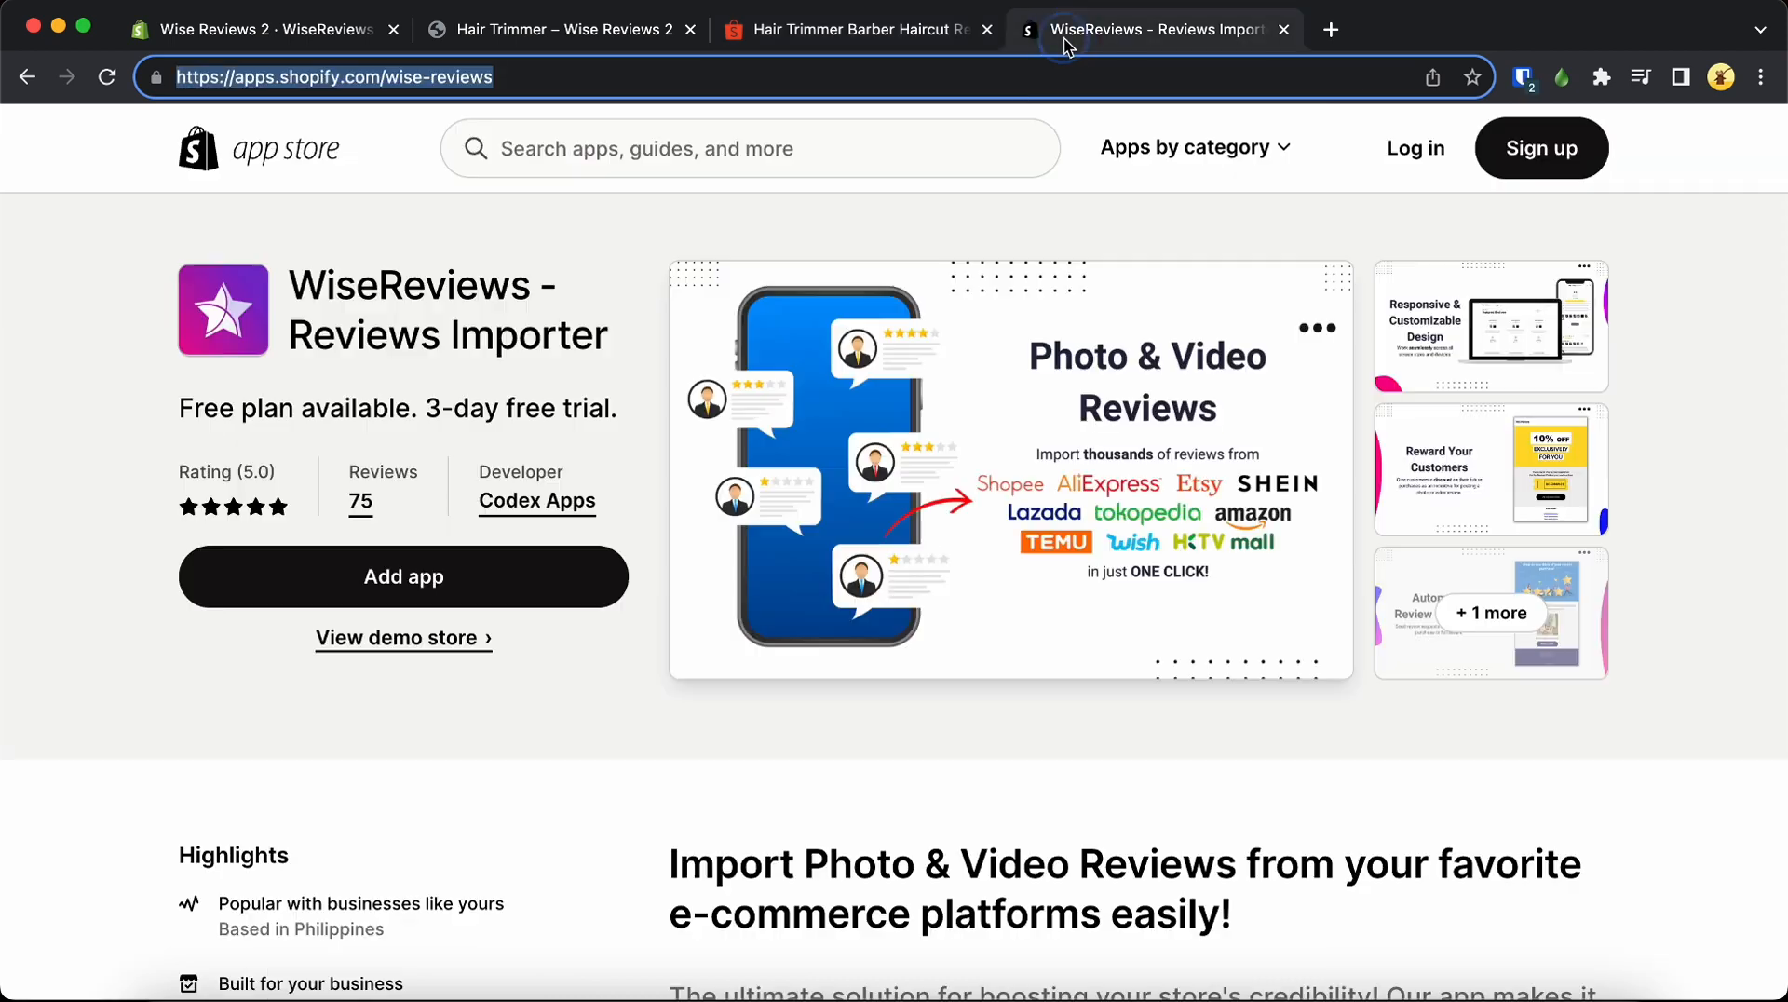
pyautogui.click(624, 344)
pyautogui.moveTo(623, 344); pyautogui.dragTo(287, 273)
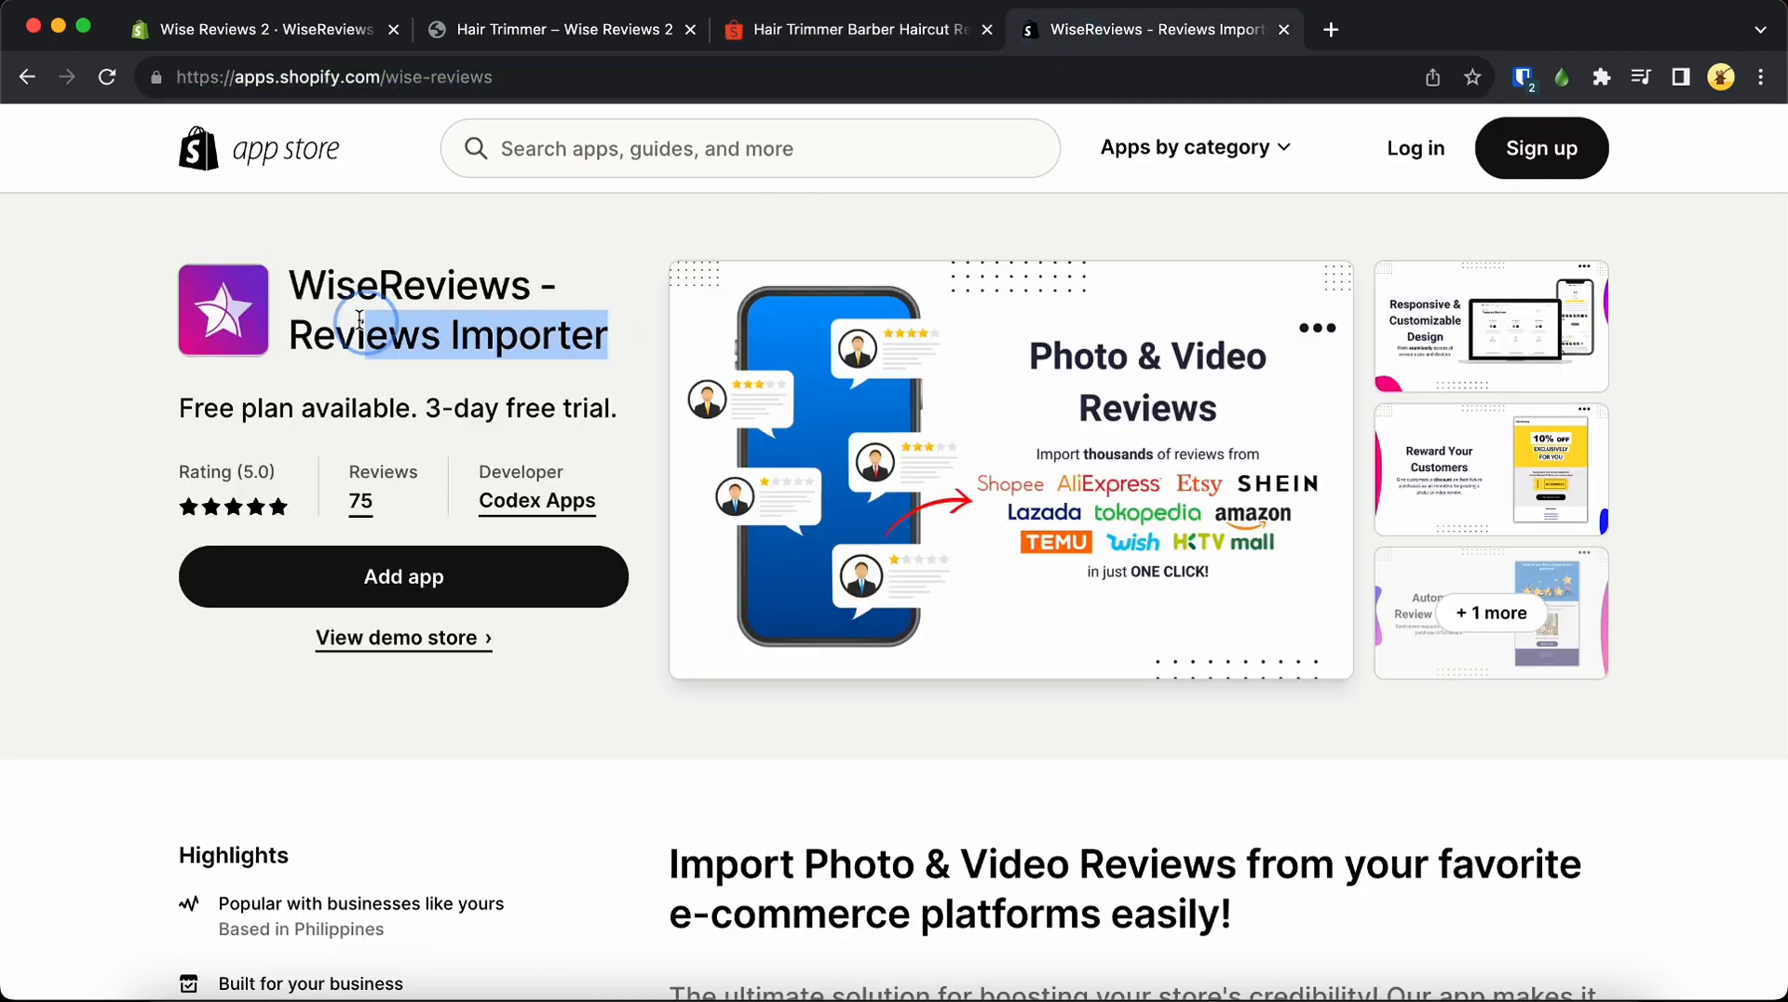
pyautogui.click(475, 76)
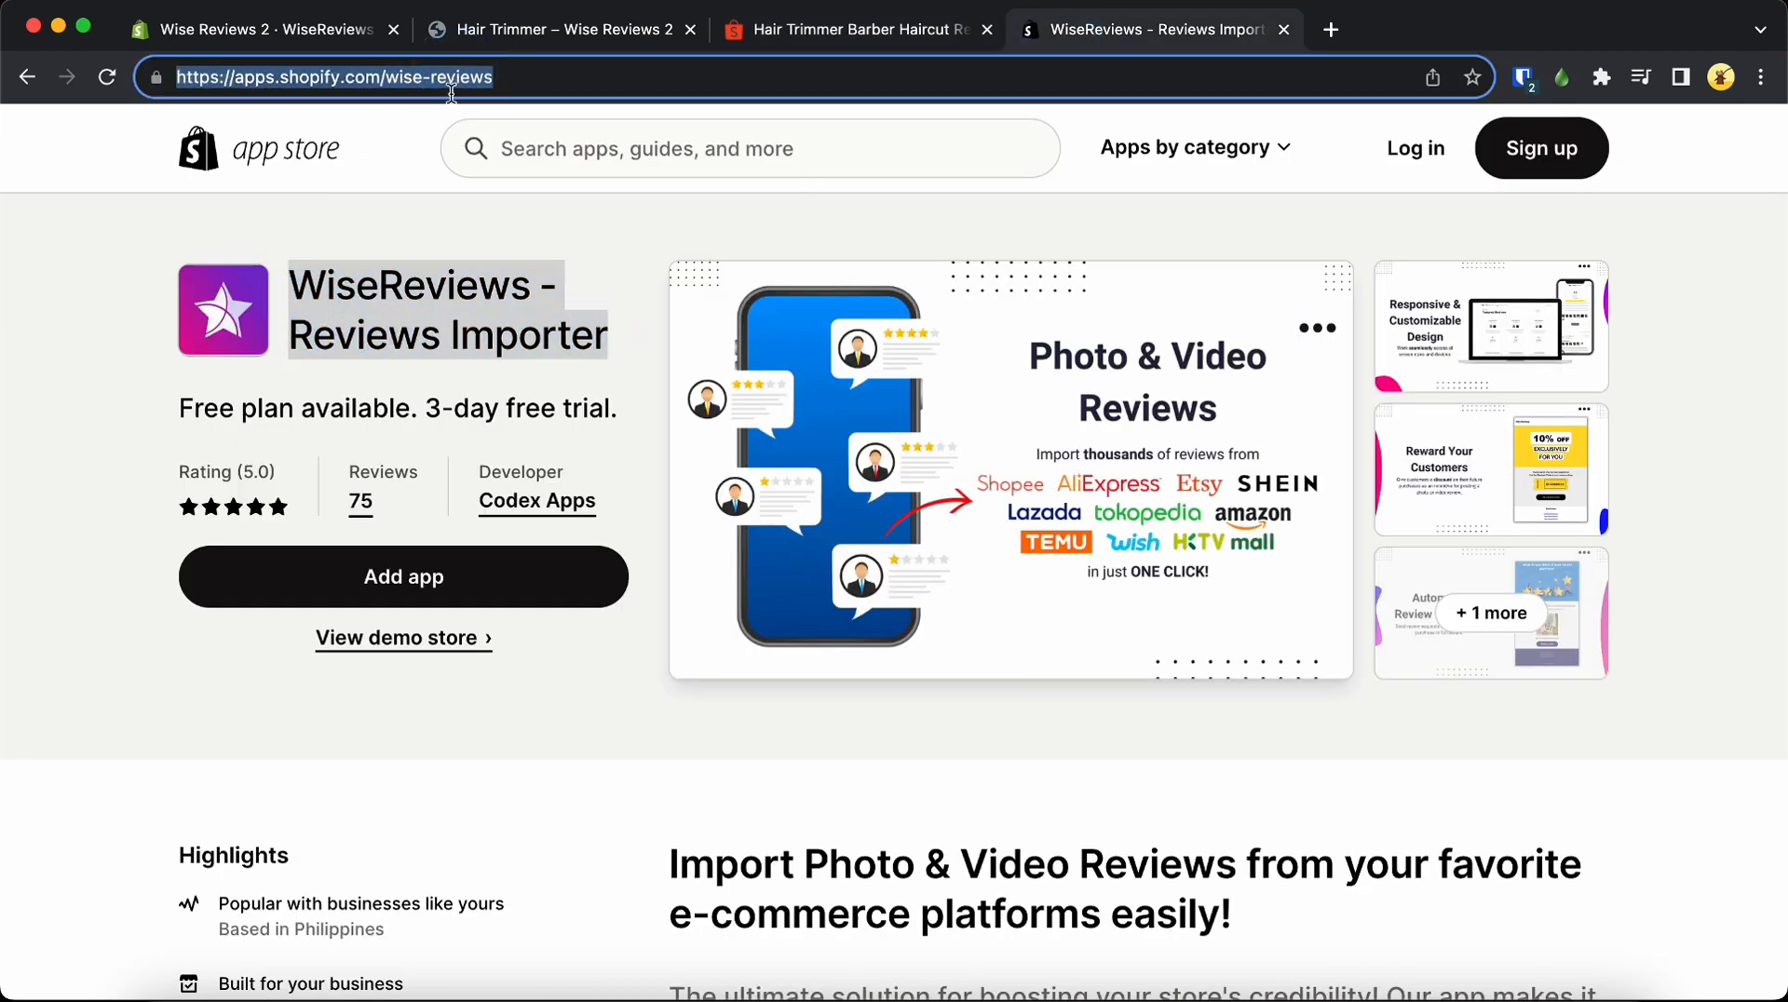
pyautogui.click(797, 374)
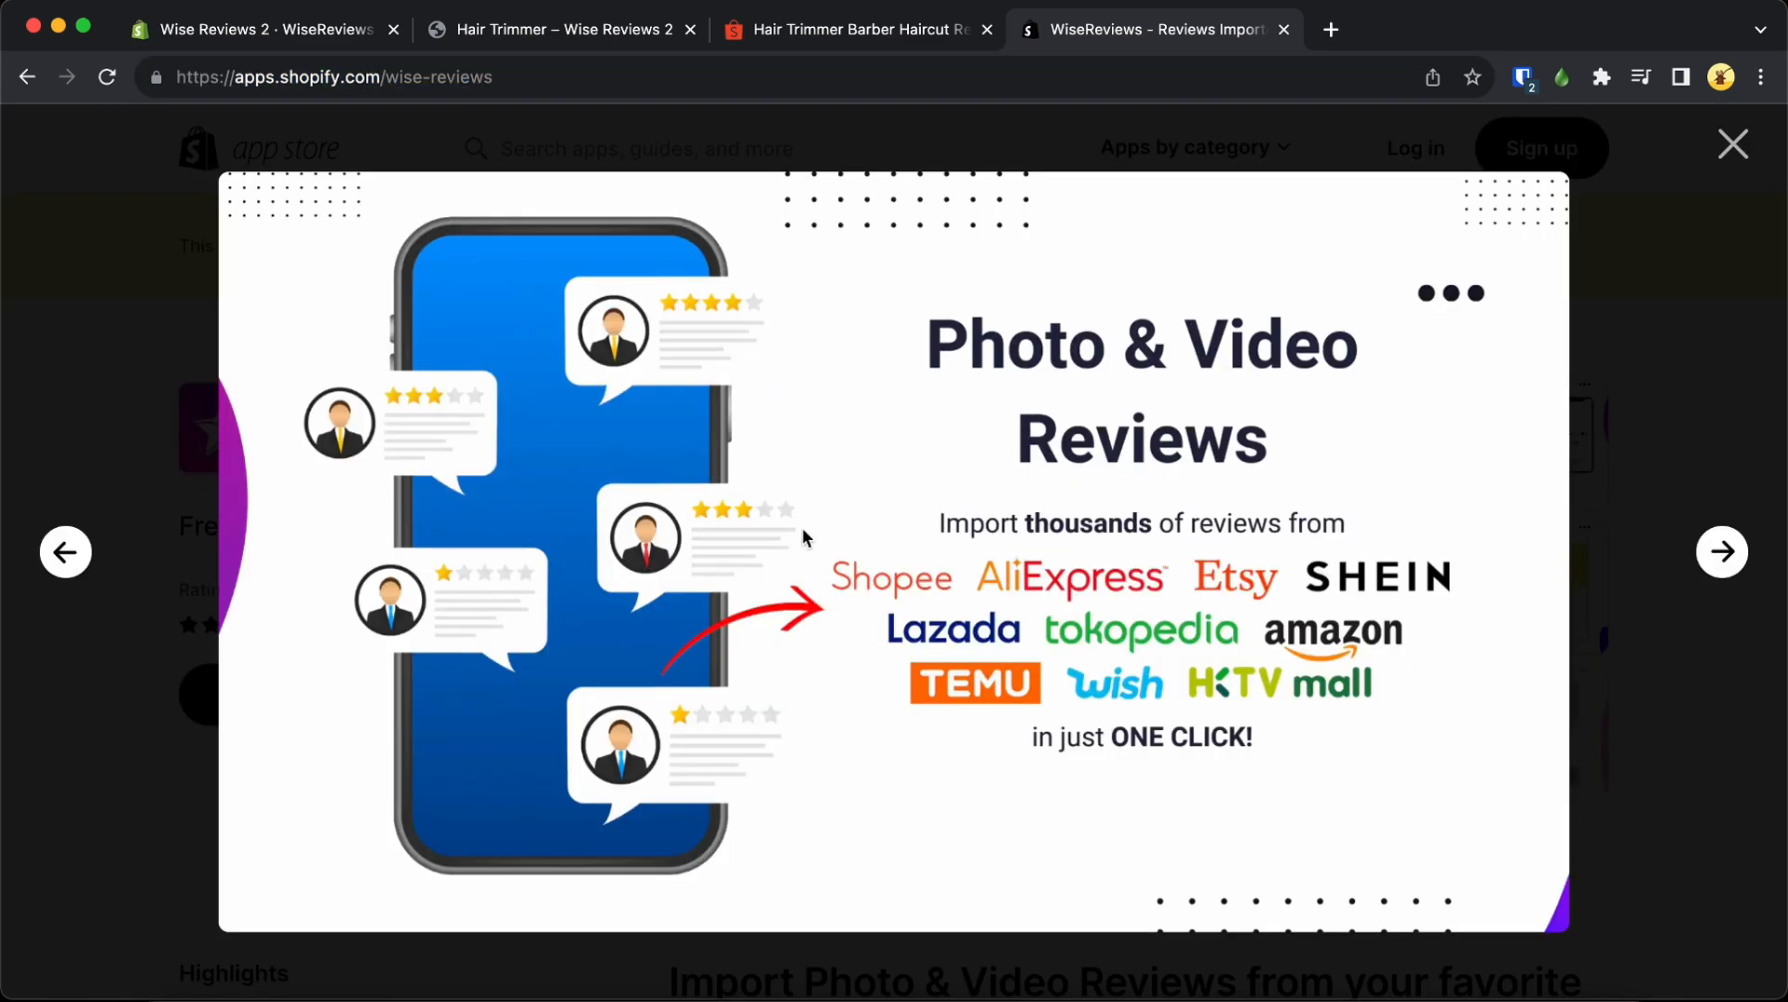
# Copy the Shopee hair trimmer listing's web address and go to the store's WiseReviews dashboard.
pyautogui.click(855, 29)
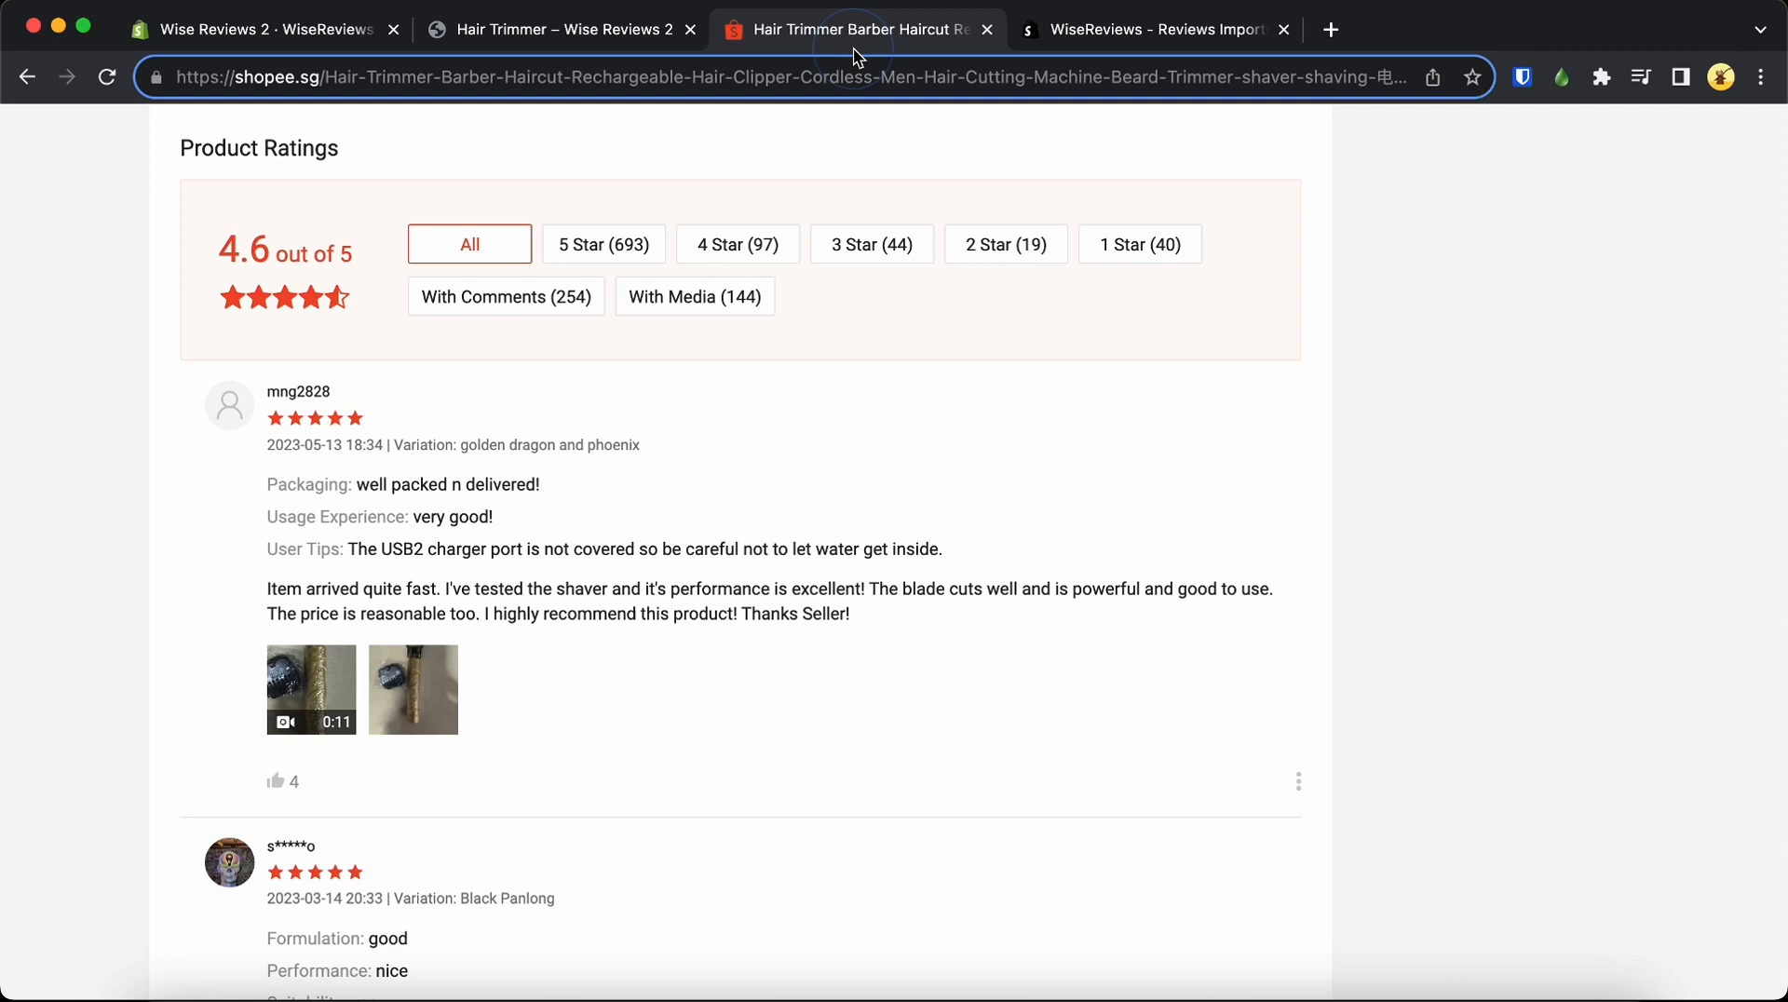
pyautogui.click(855, 76)
pyautogui.rightClick(855, 76)
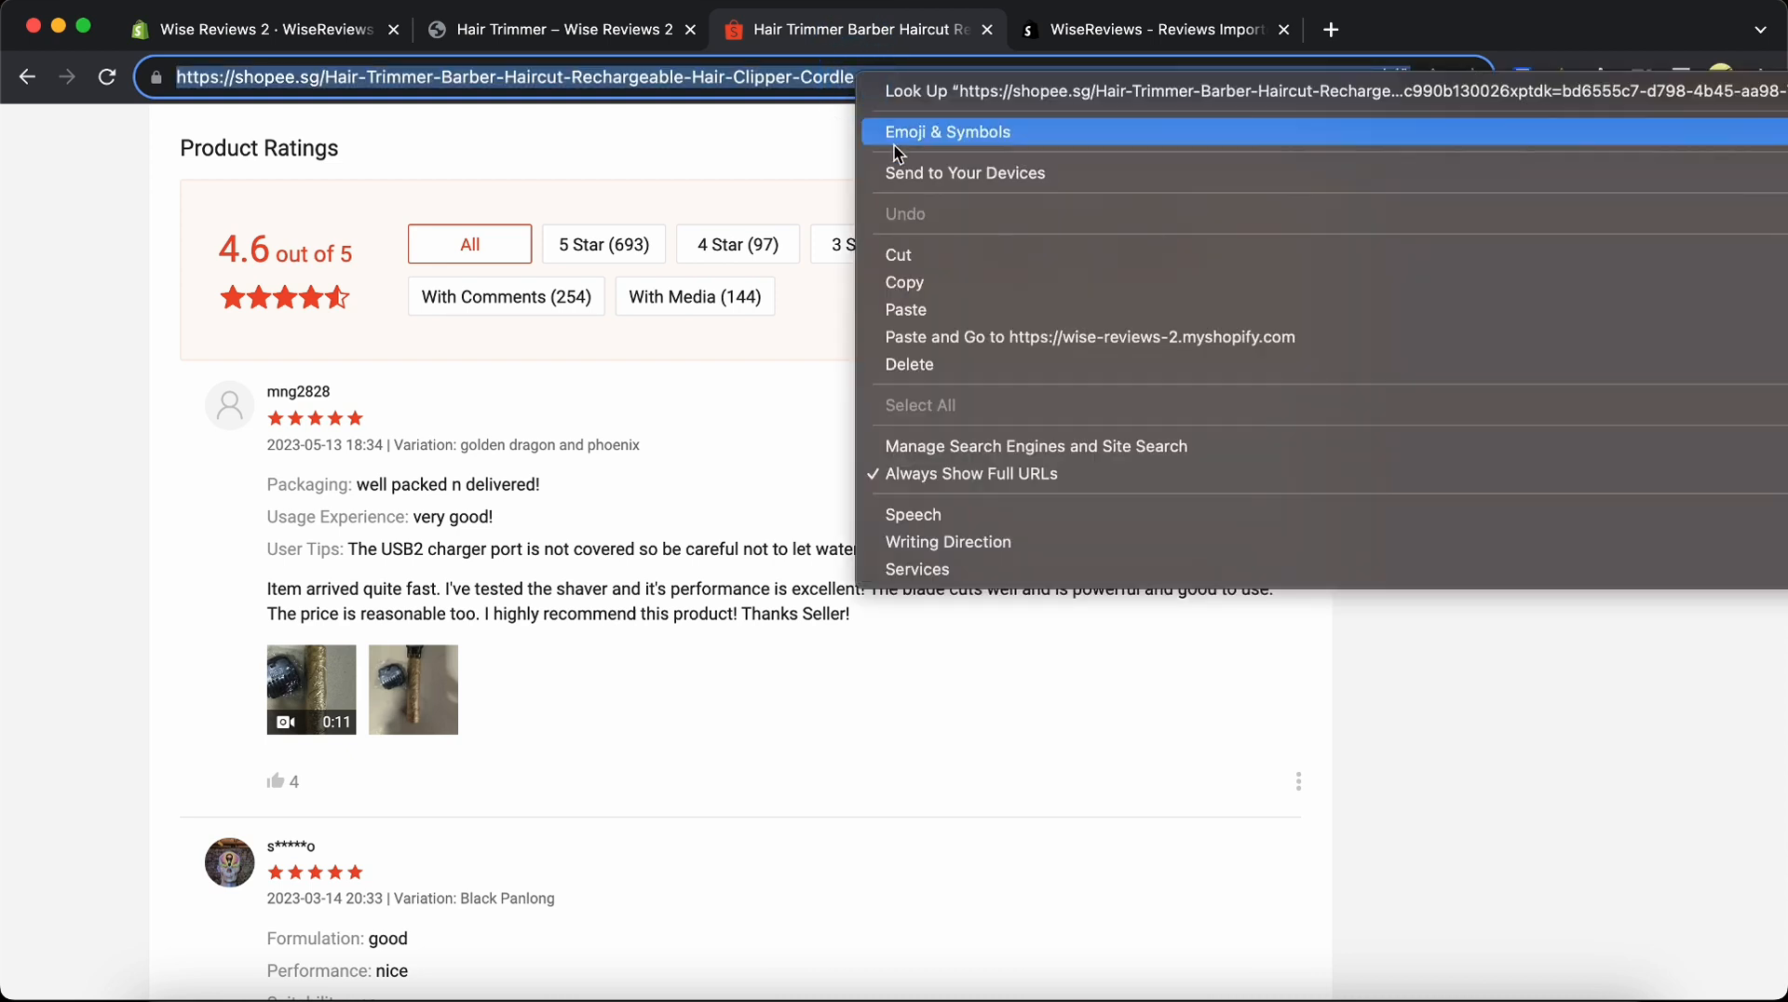
pyautogui.click(919, 283)
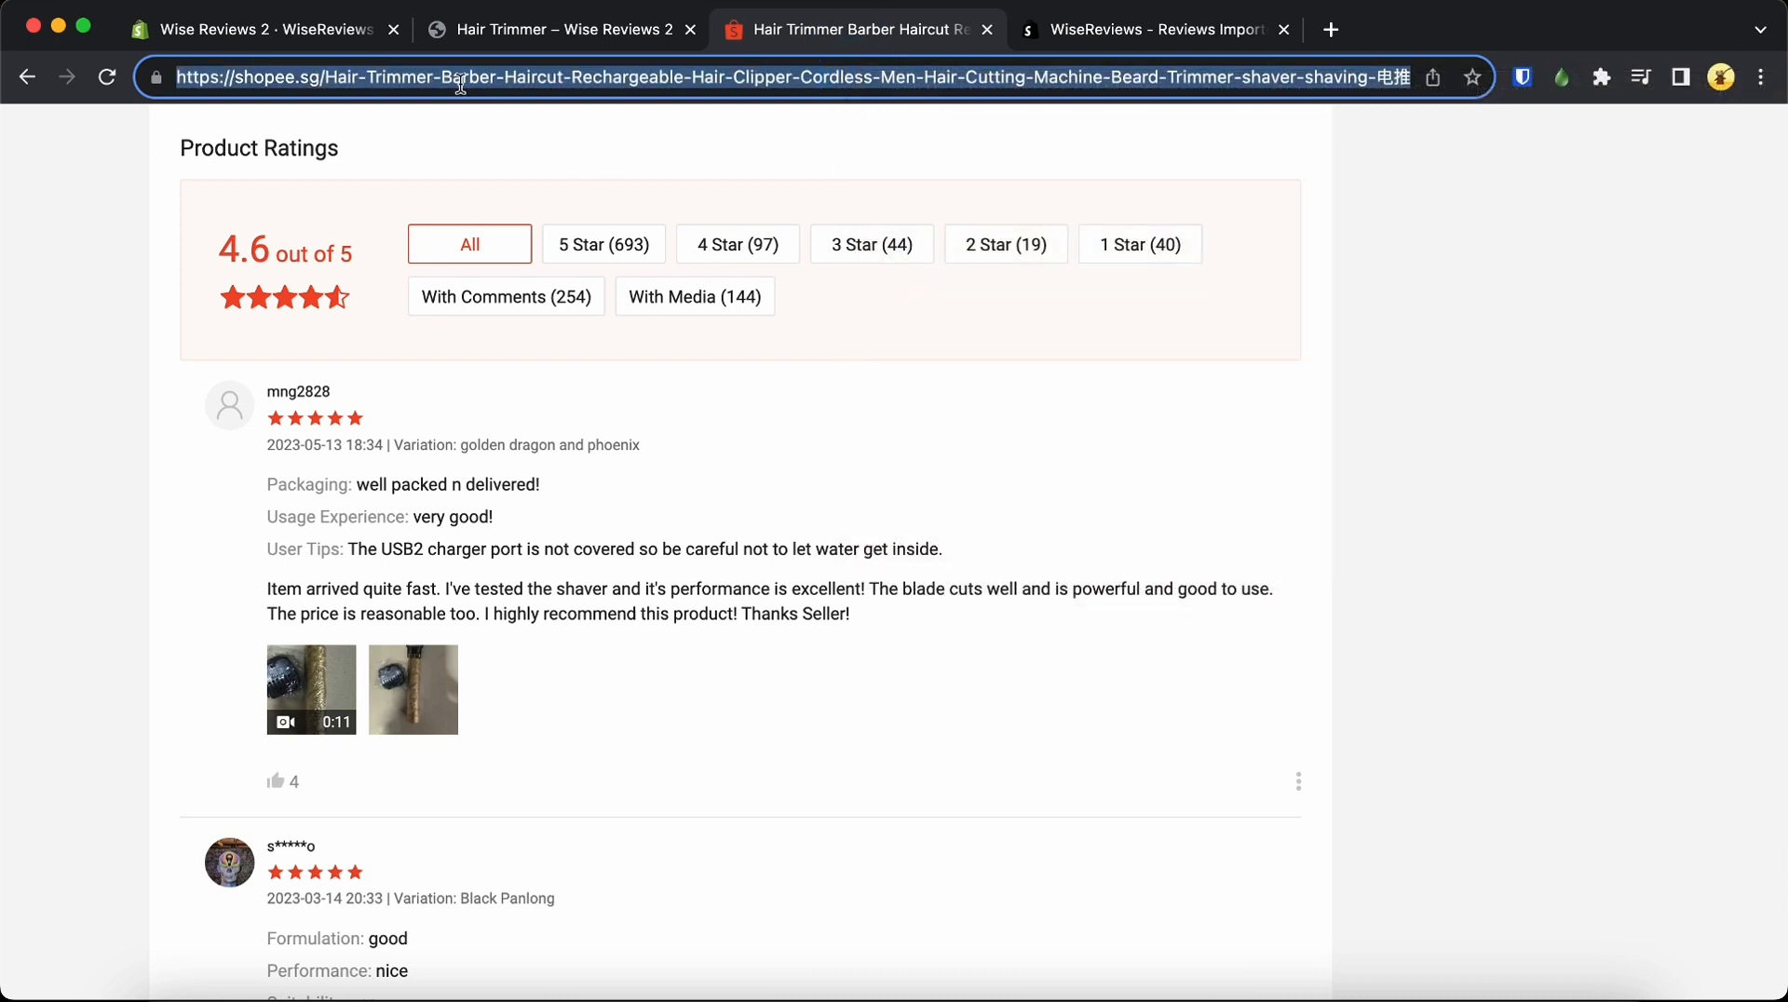
pyautogui.click(335, 29)
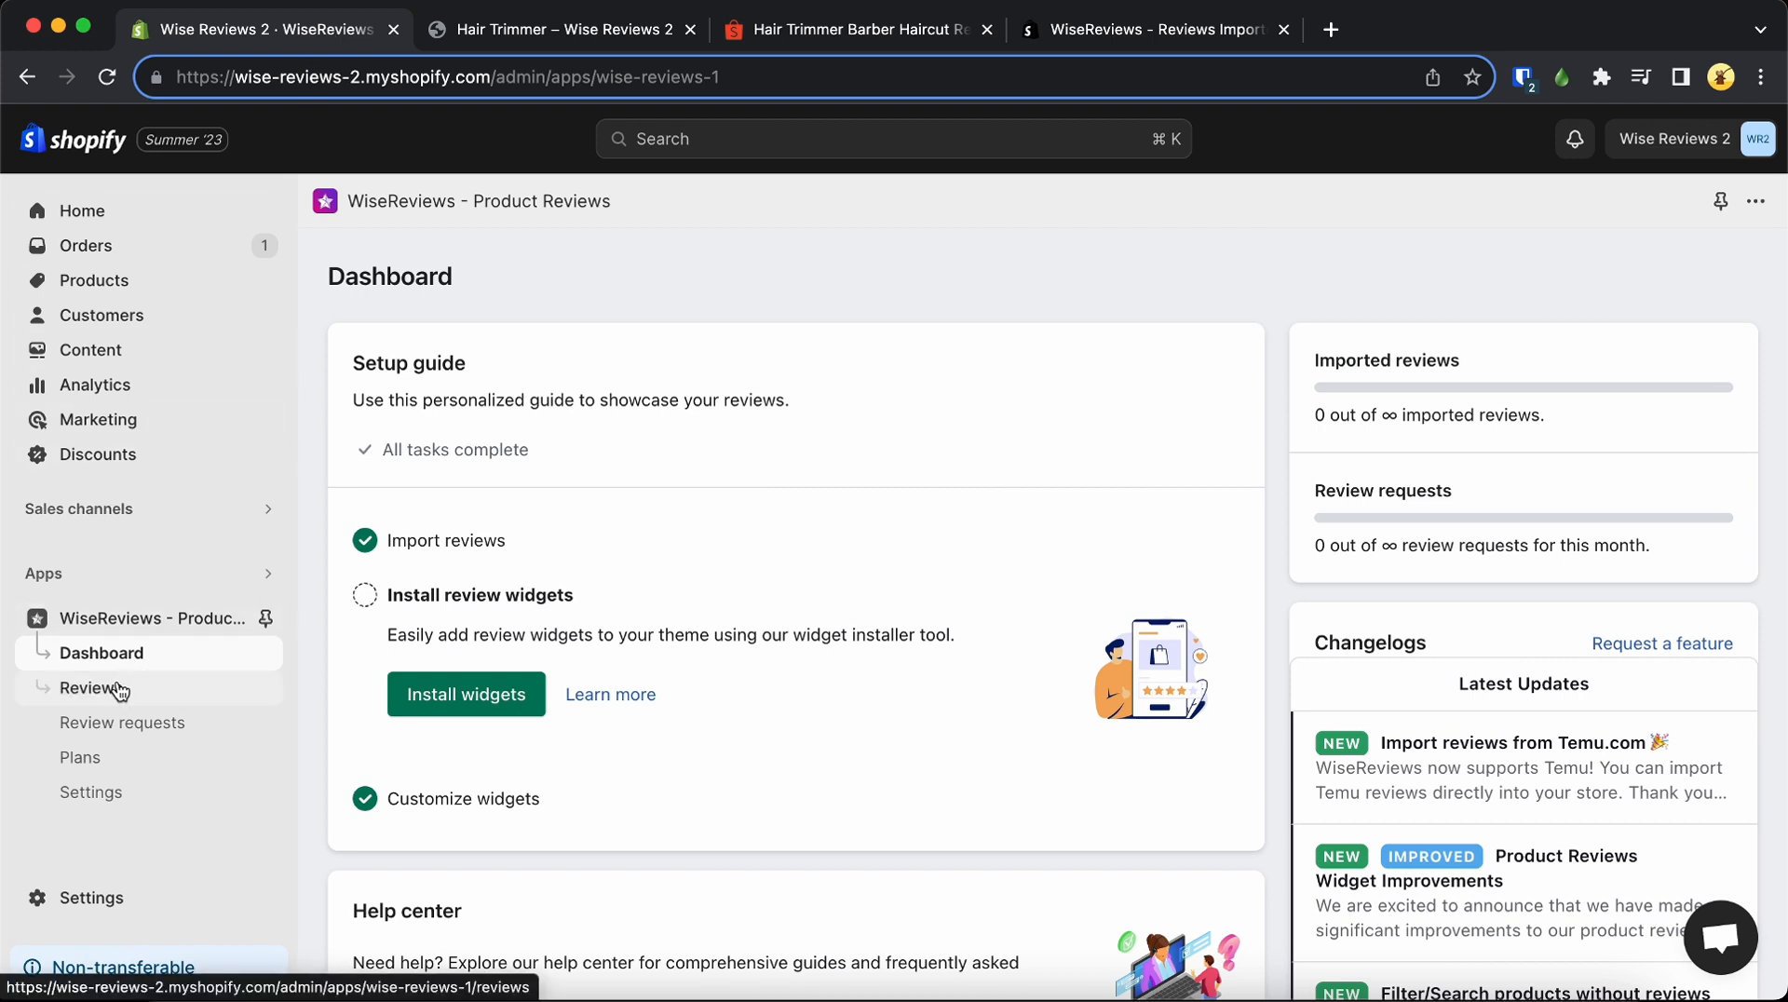
# Go to the Reviews page and start a new review import.
pyautogui.click(91, 687)
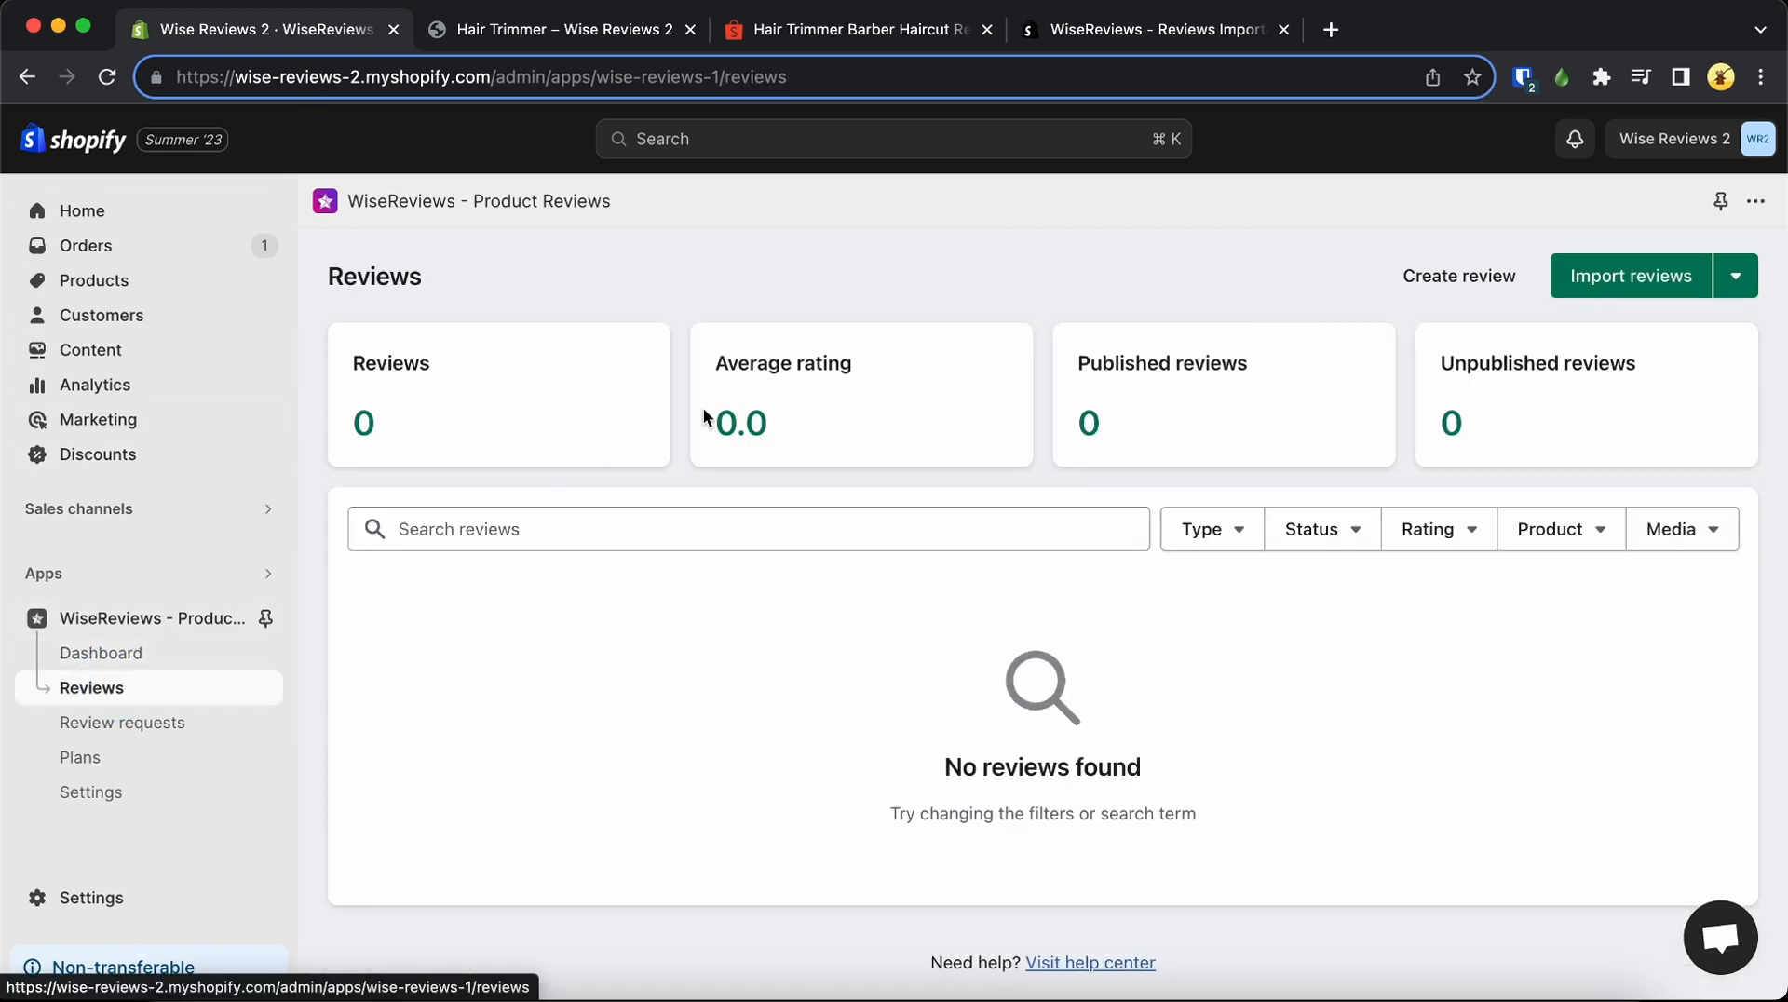
pyautogui.click(1610, 286)
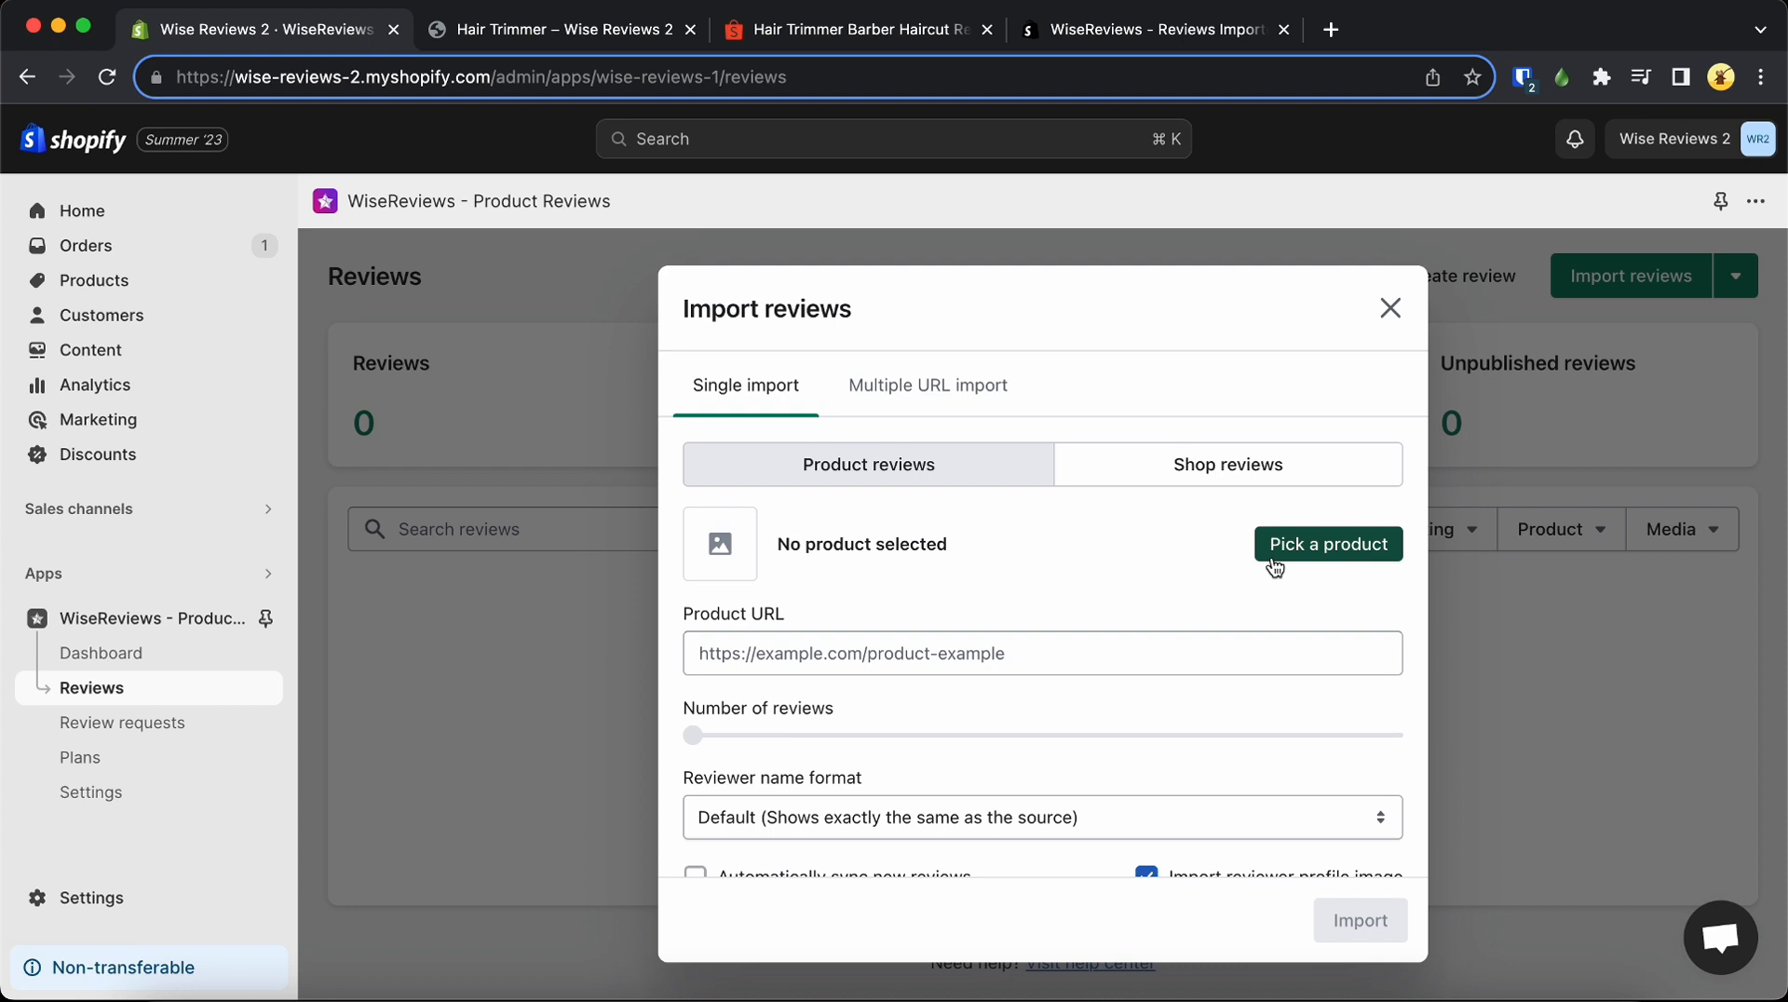
# Choose Hair Trimmer as the import target and paste the copied Shopee listing address as the Product URL.
pyautogui.click(1327, 543)
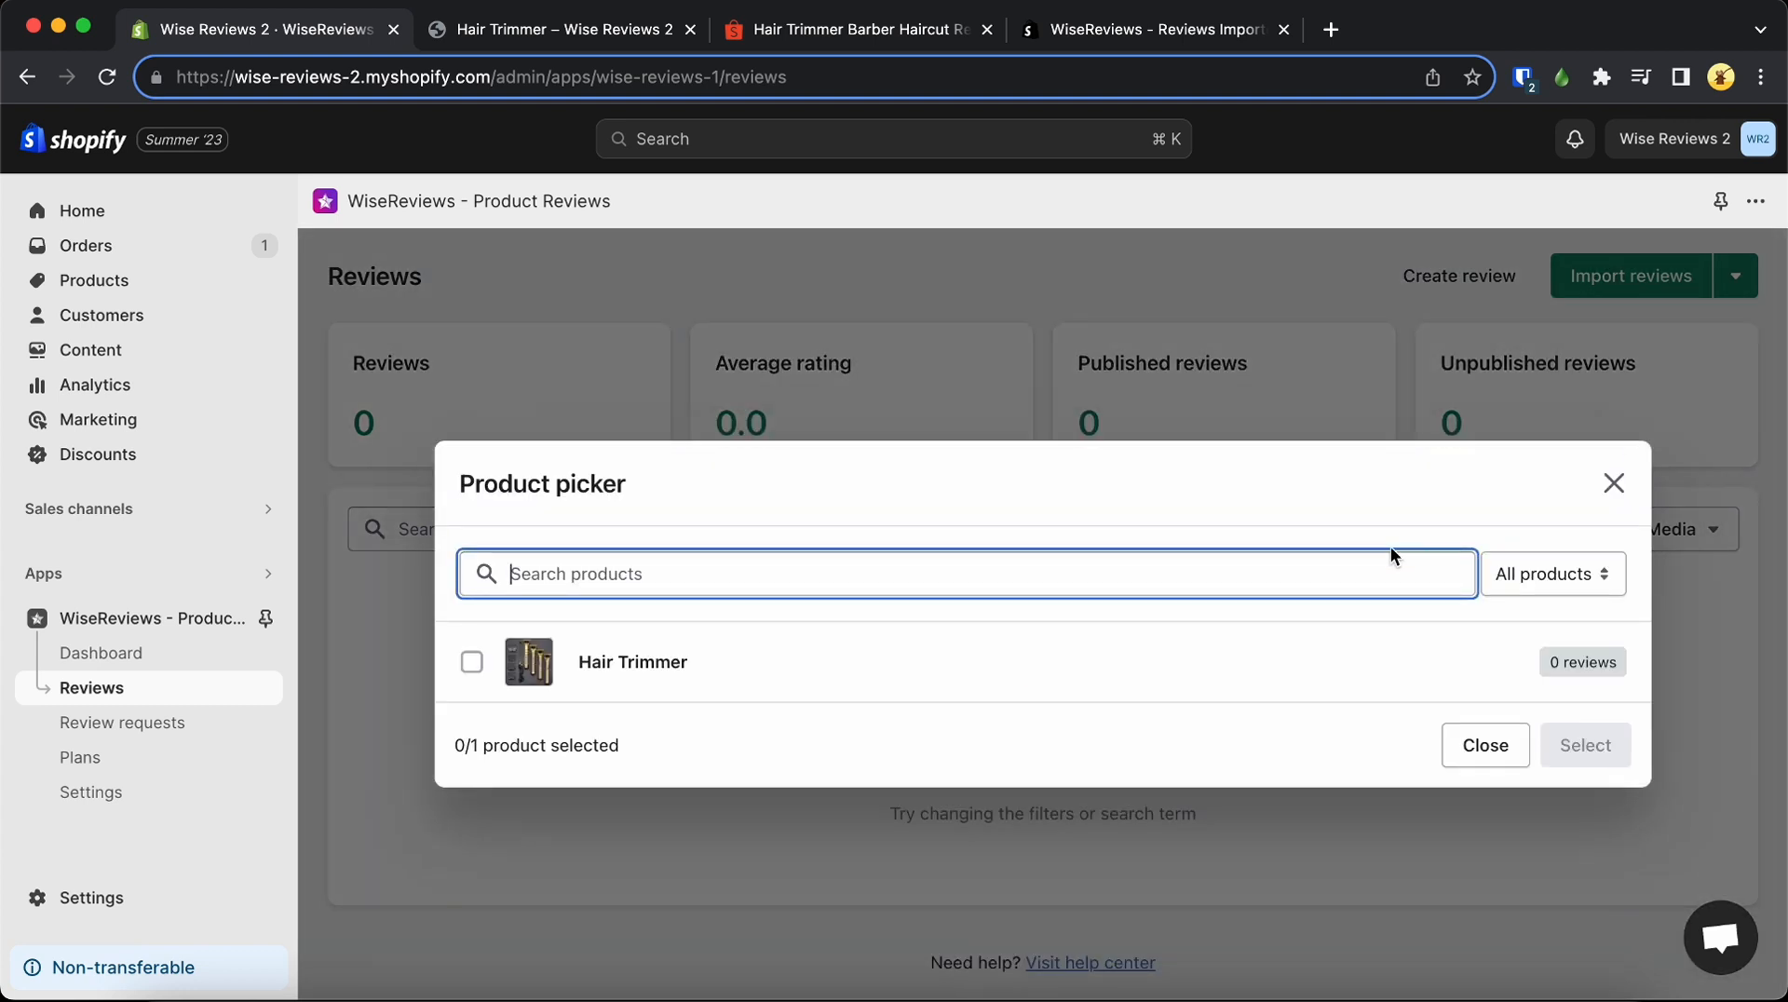
pyautogui.click(1355, 644)
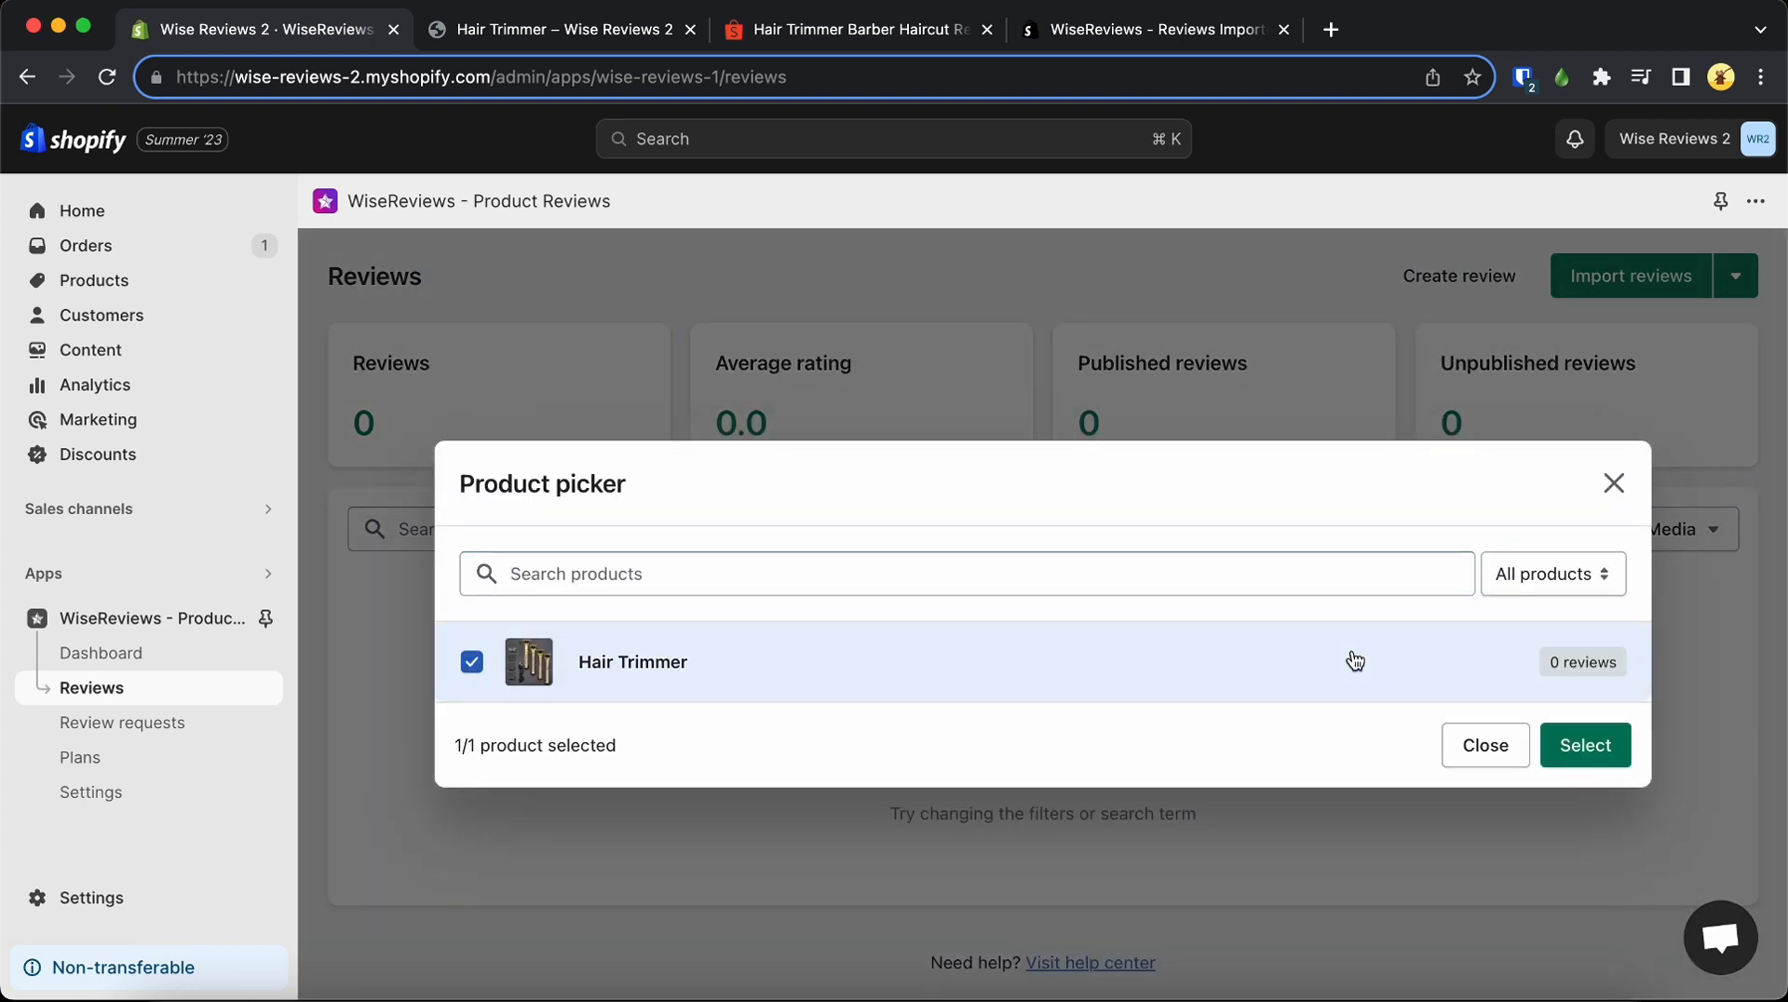
pyautogui.click(1584, 744)
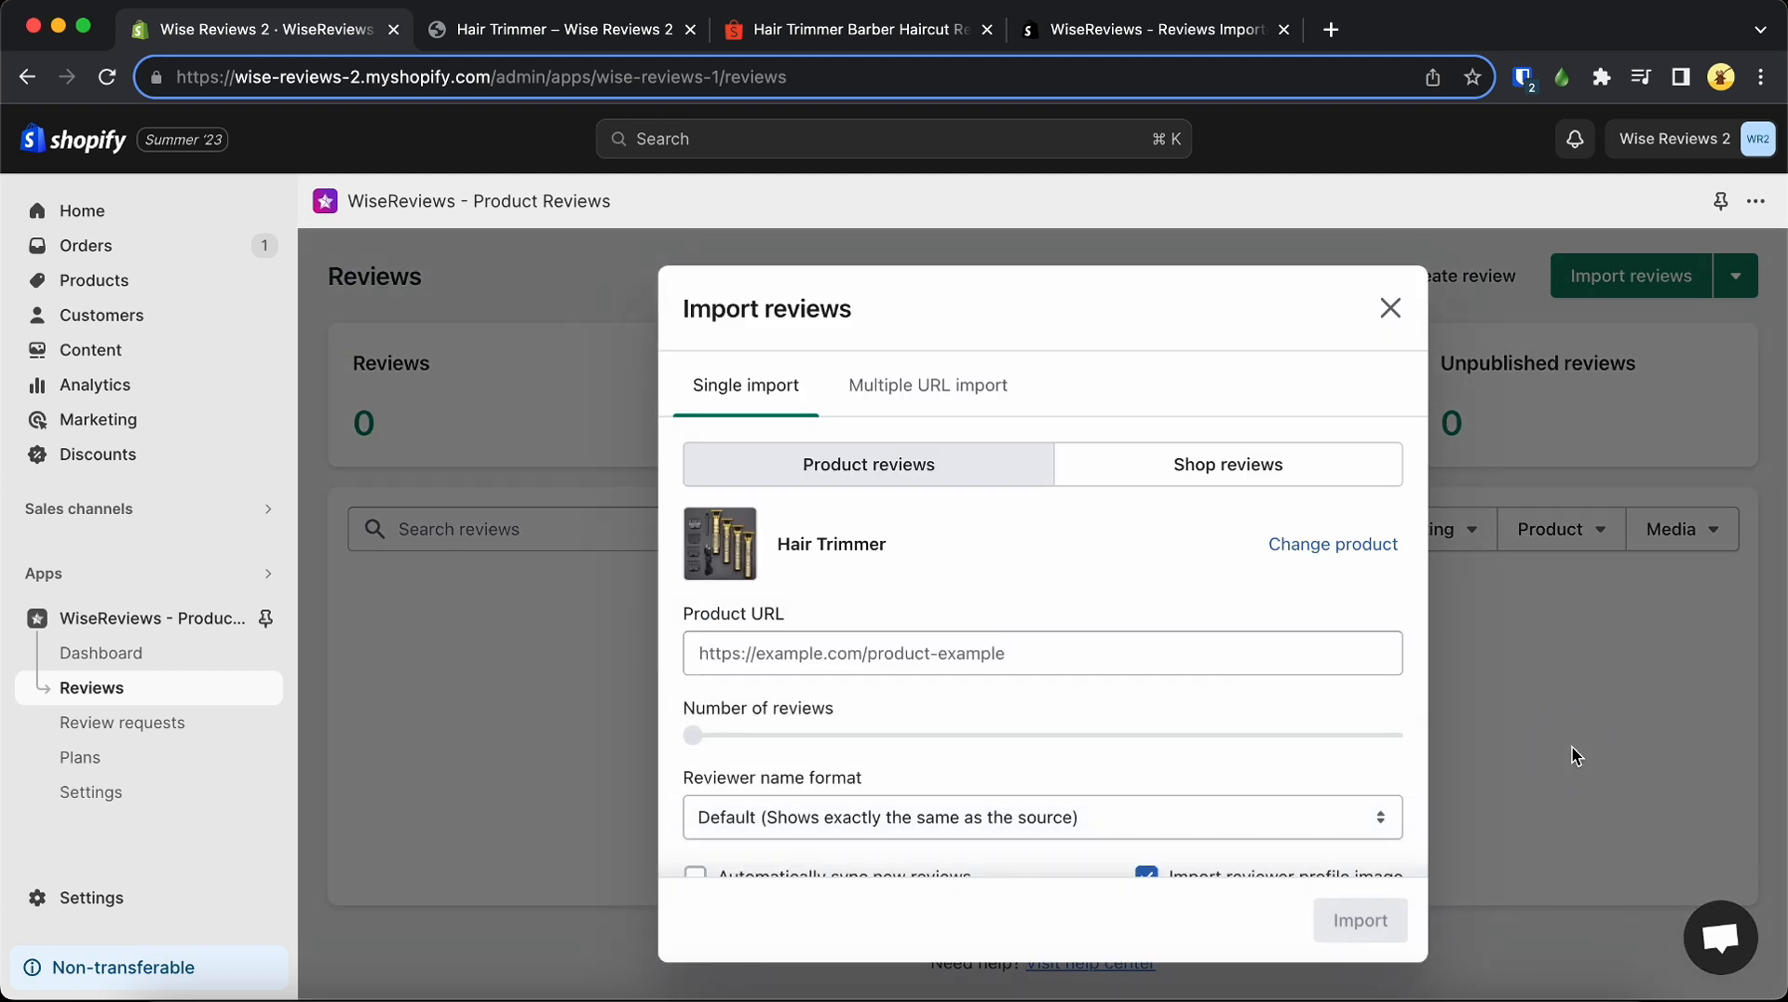
pyautogui.click(1338, 653)
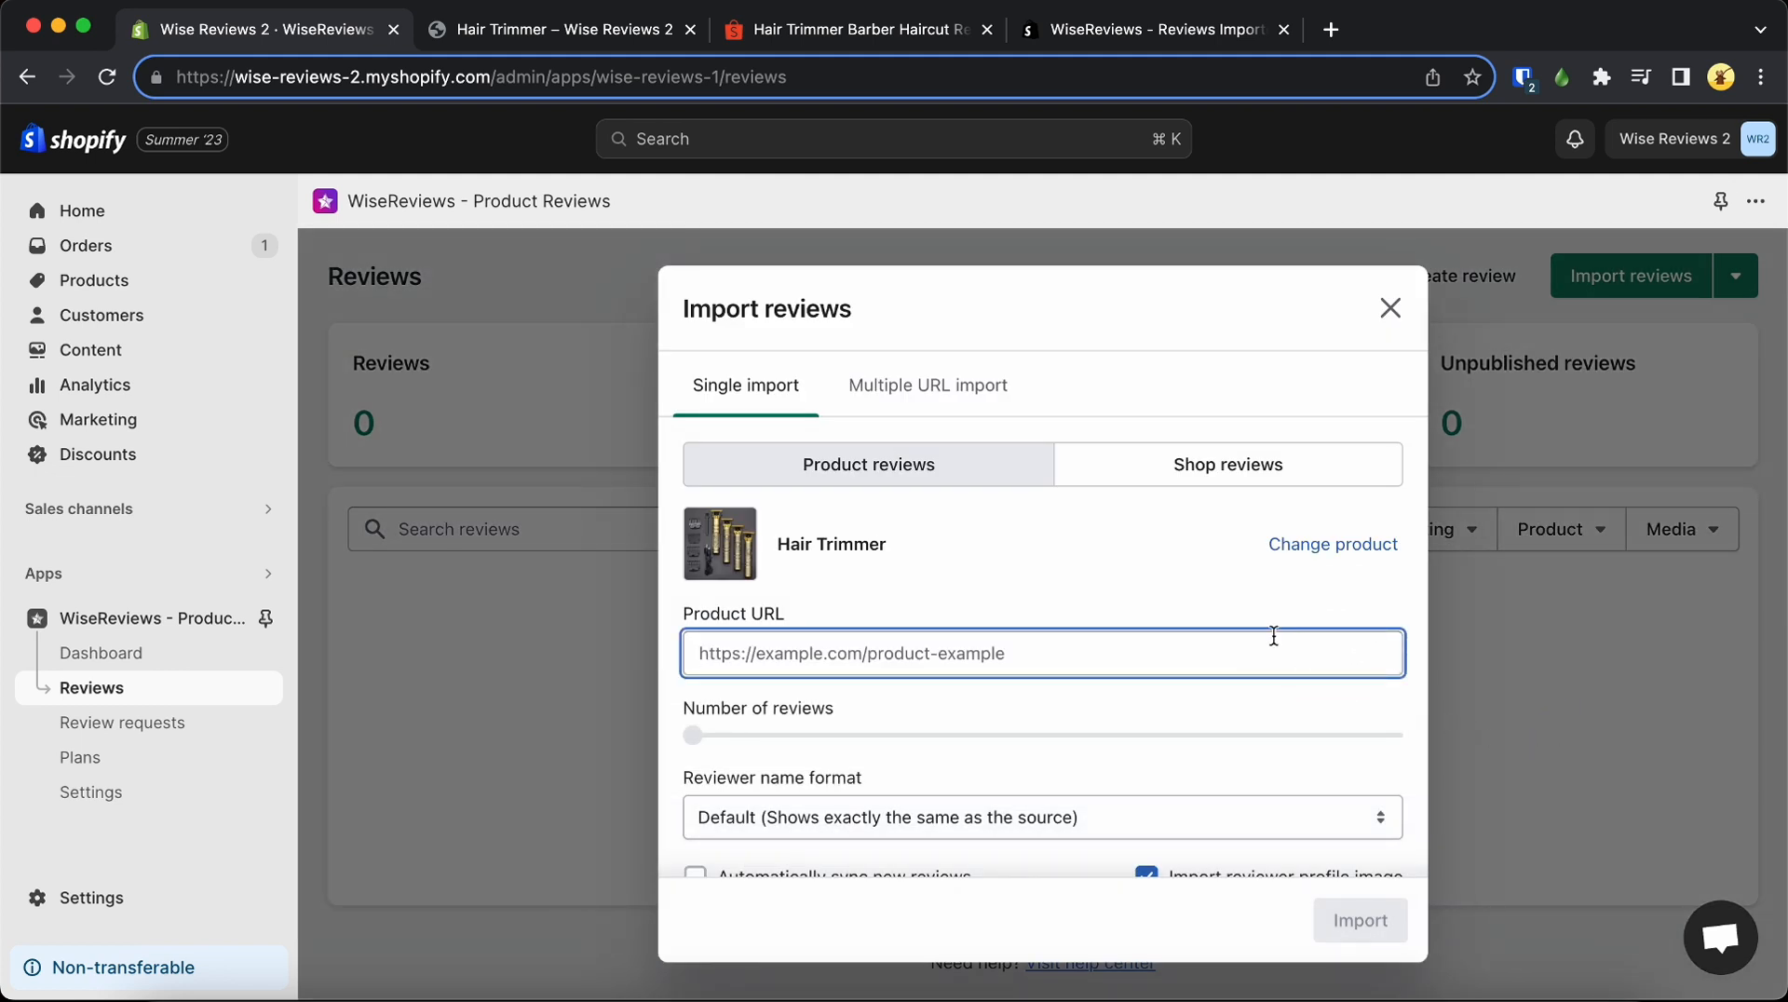
pyautogui.rightClick(1270, 644)
pyautogui.click(1306, 695)
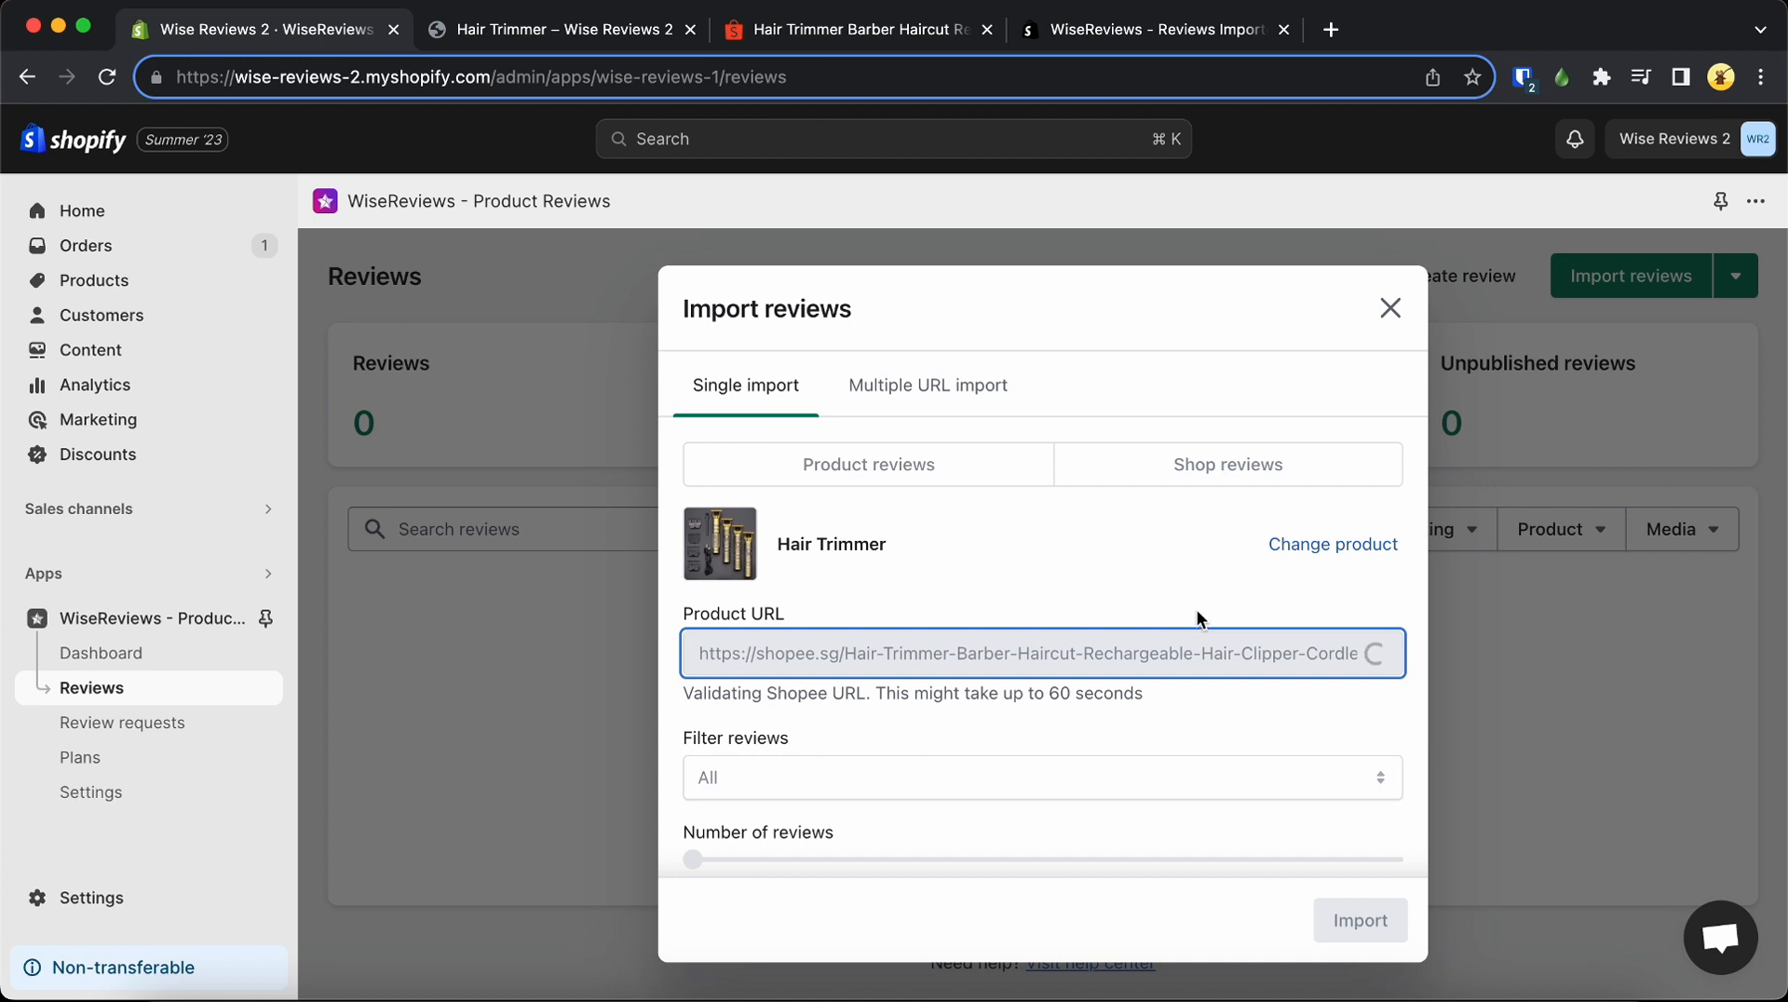
pyautogui.scroll(-3, 1125, 609)
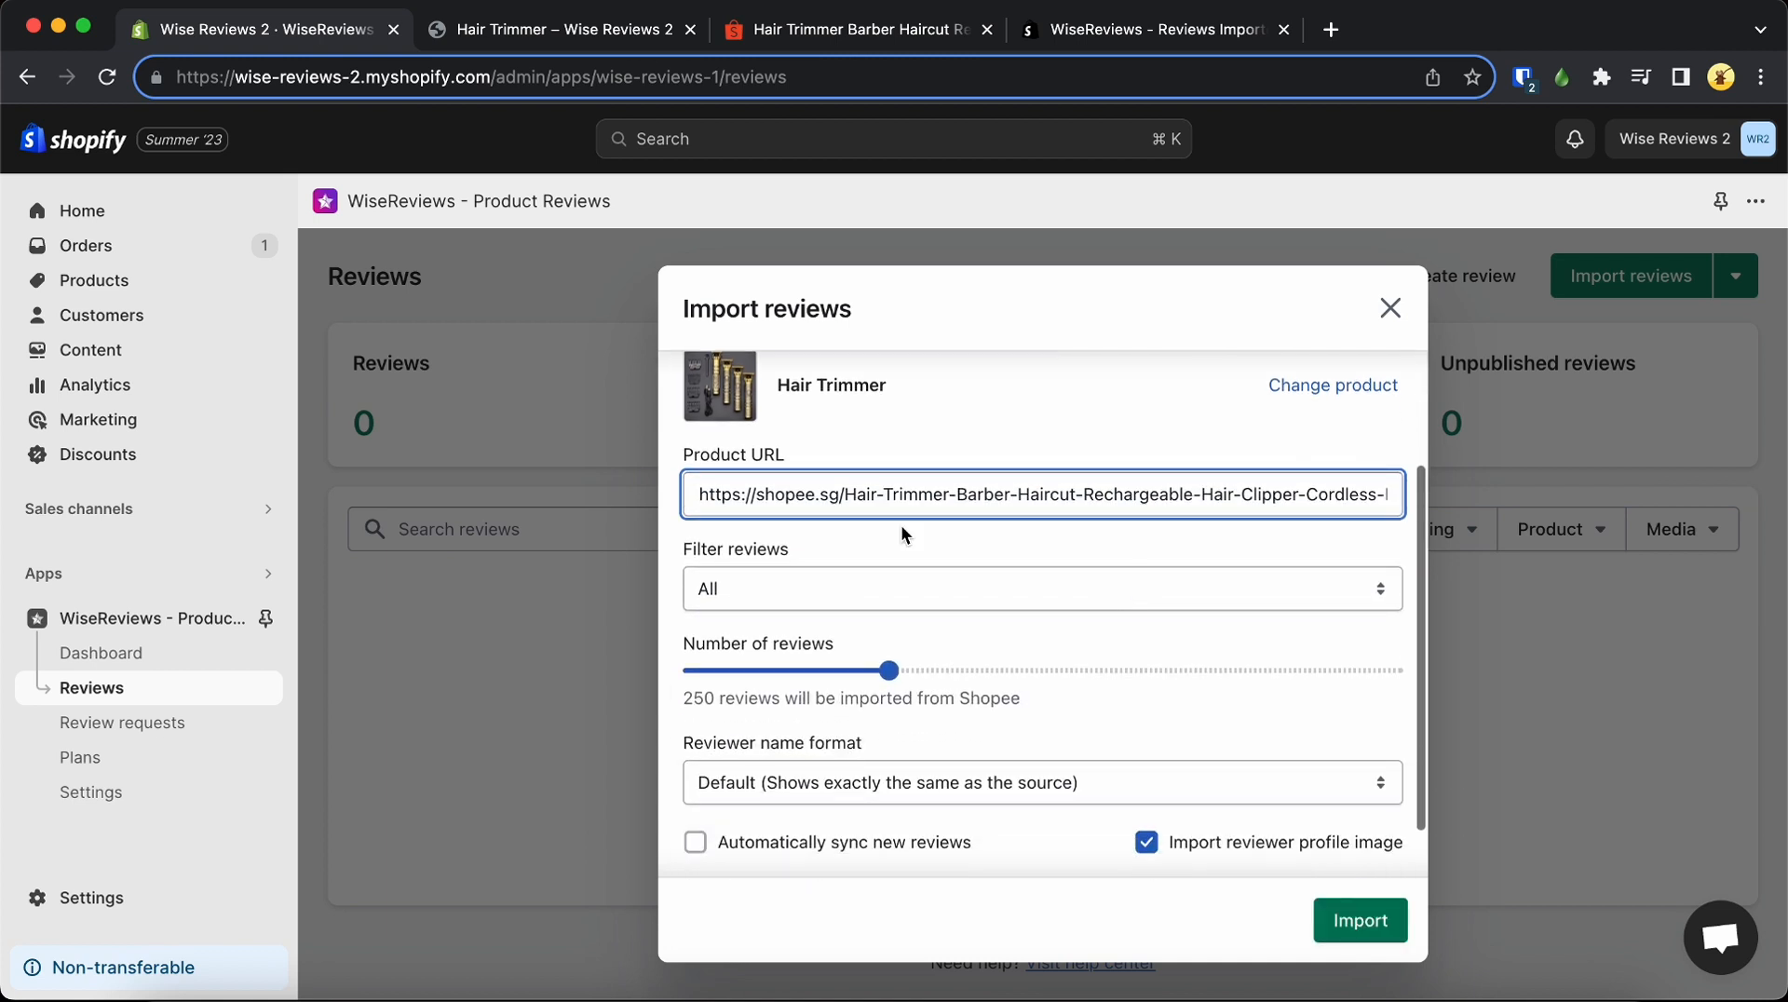
# Set the number of reviews to the maximum 893 and run the import.
pyautogui.moveTo(888, 670); pyautogui.dragTo(1429, 645)
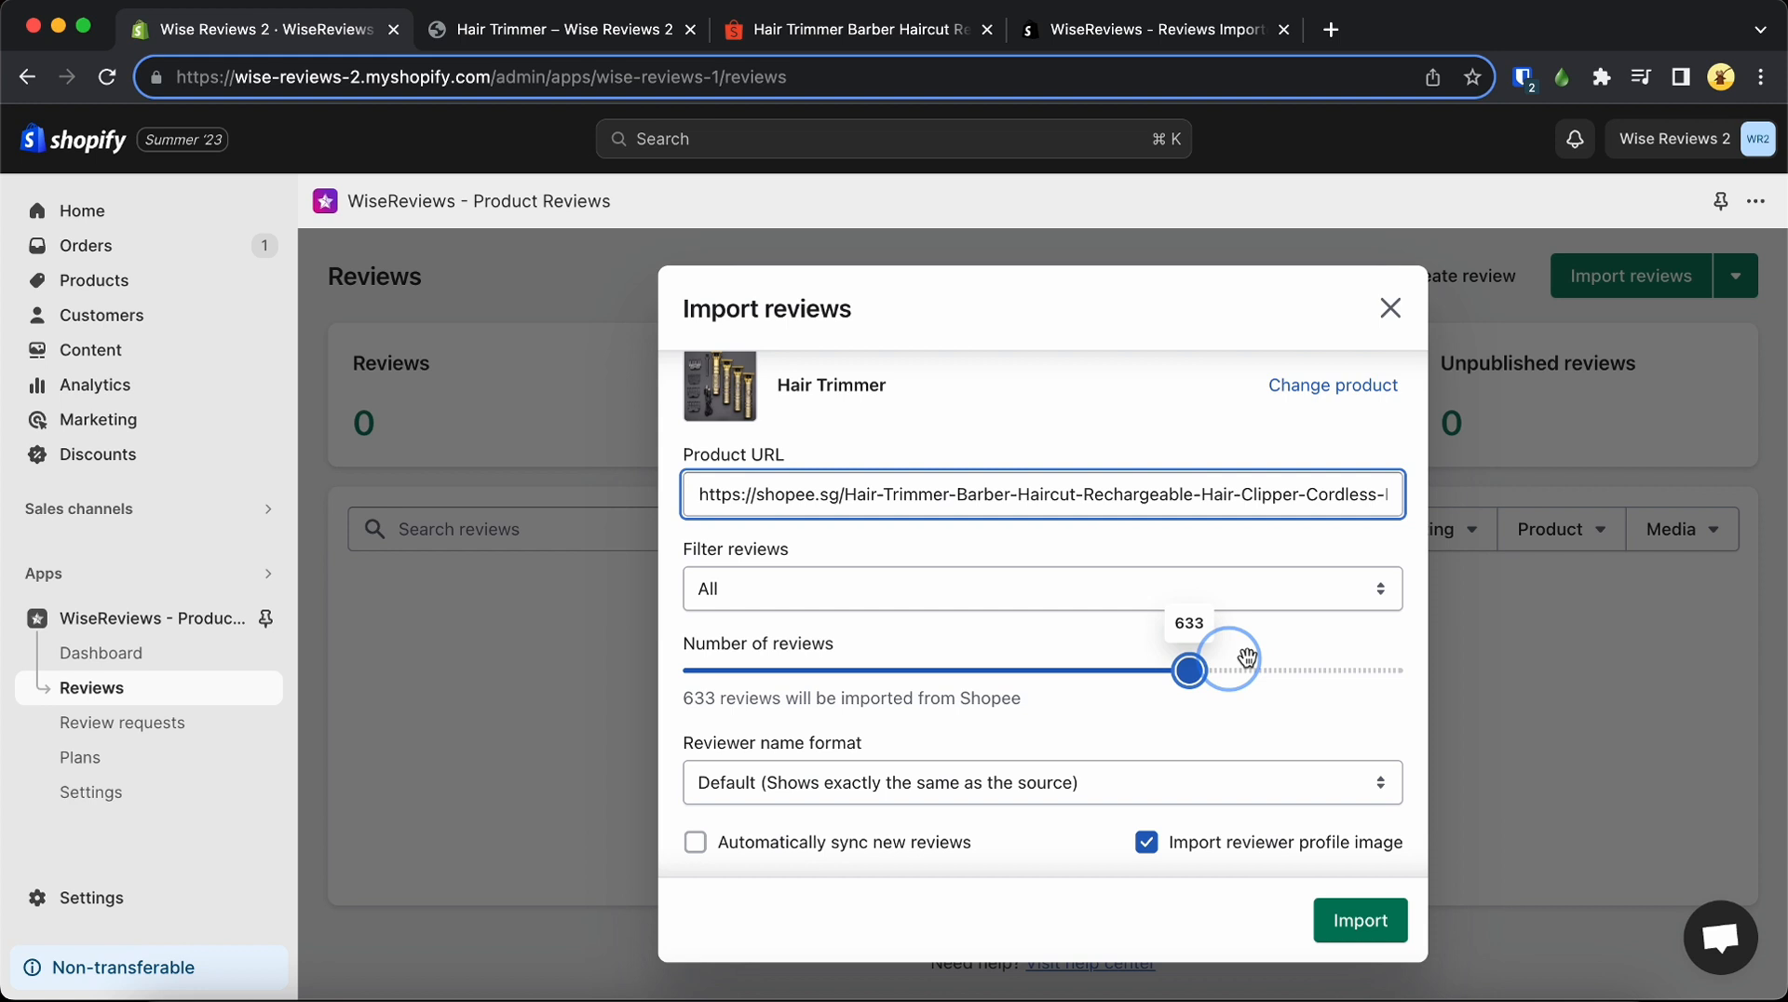
pyautogui.scroll(-2, 1369, 630)
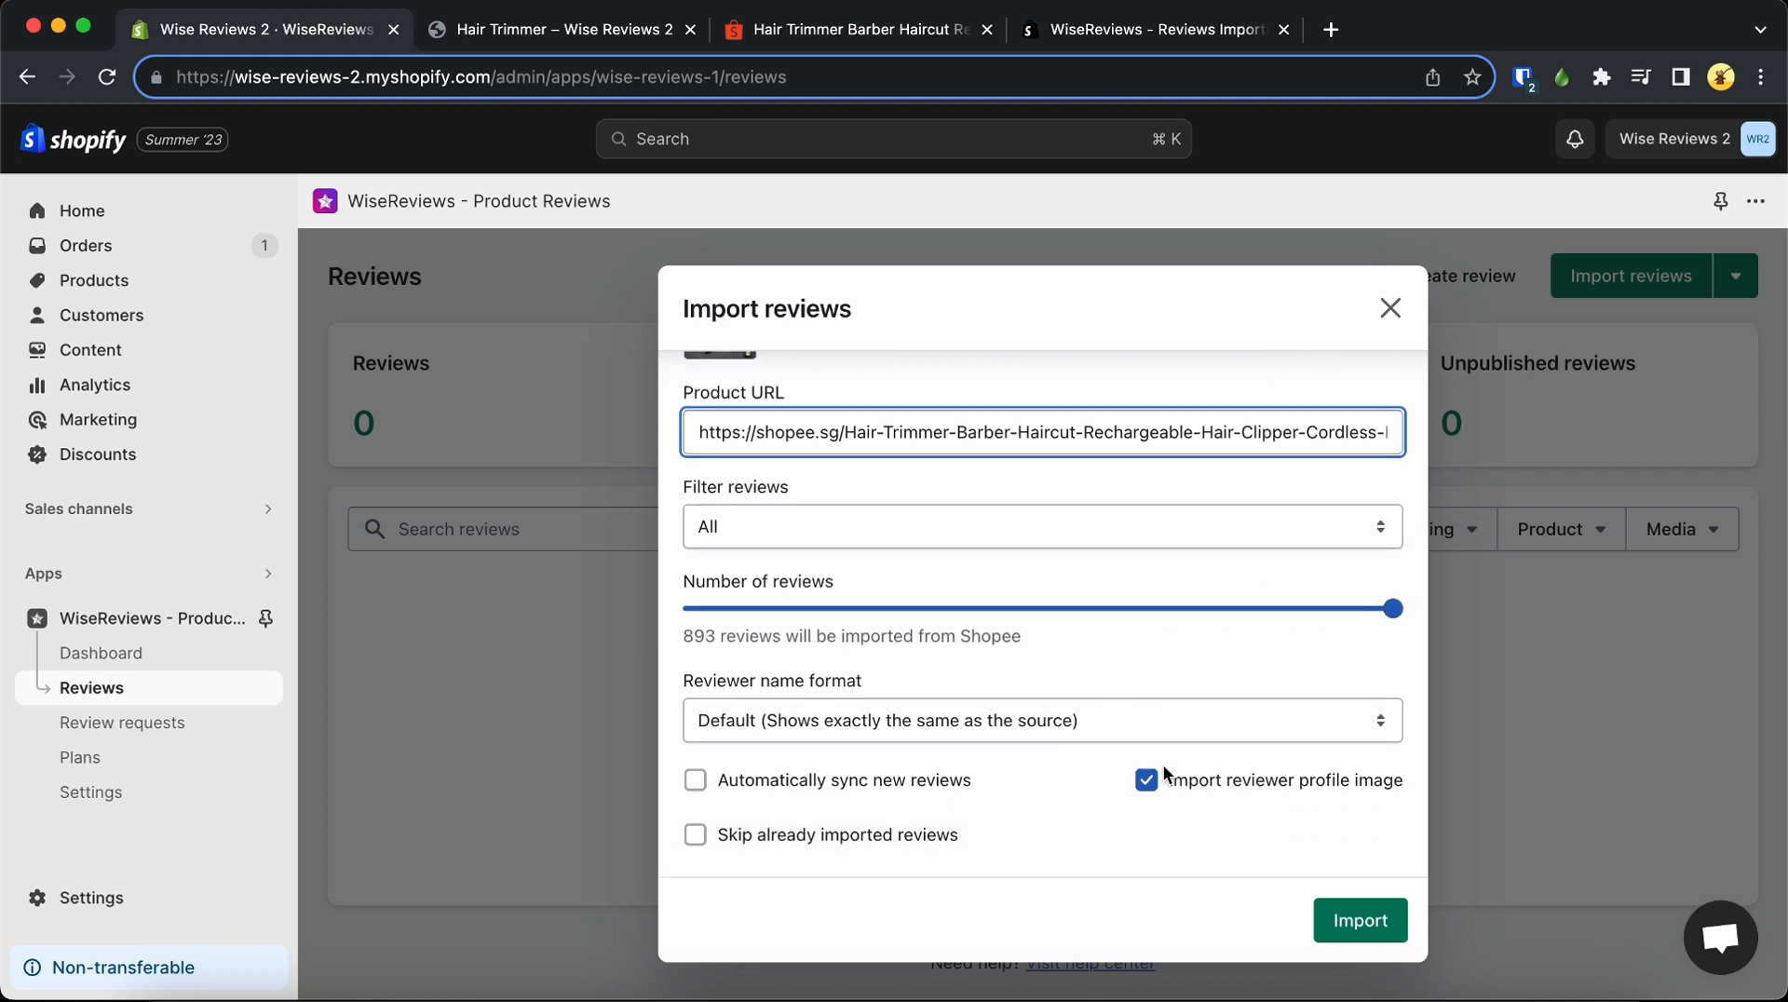
pyautogui.click(1341, 921)
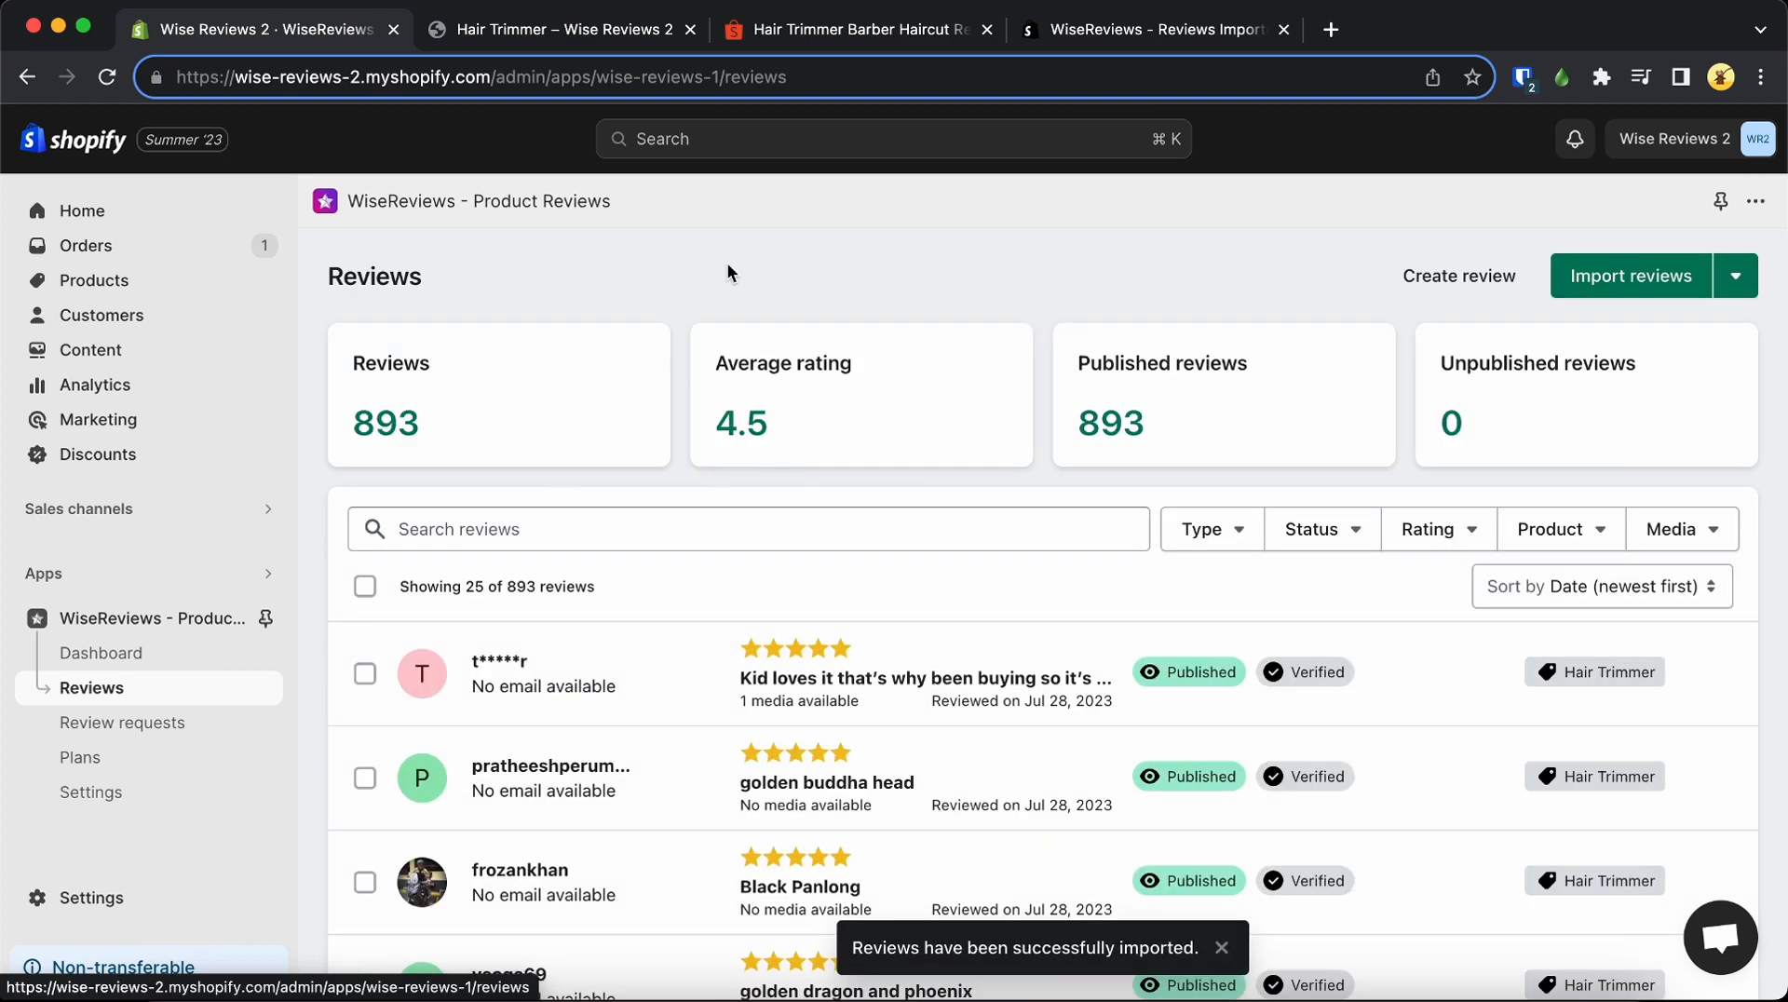
# Reload the Hair Trimmer storefront page to show the 893 imported reviews at 4.5 stars.
pyautogui.click(537, 29)
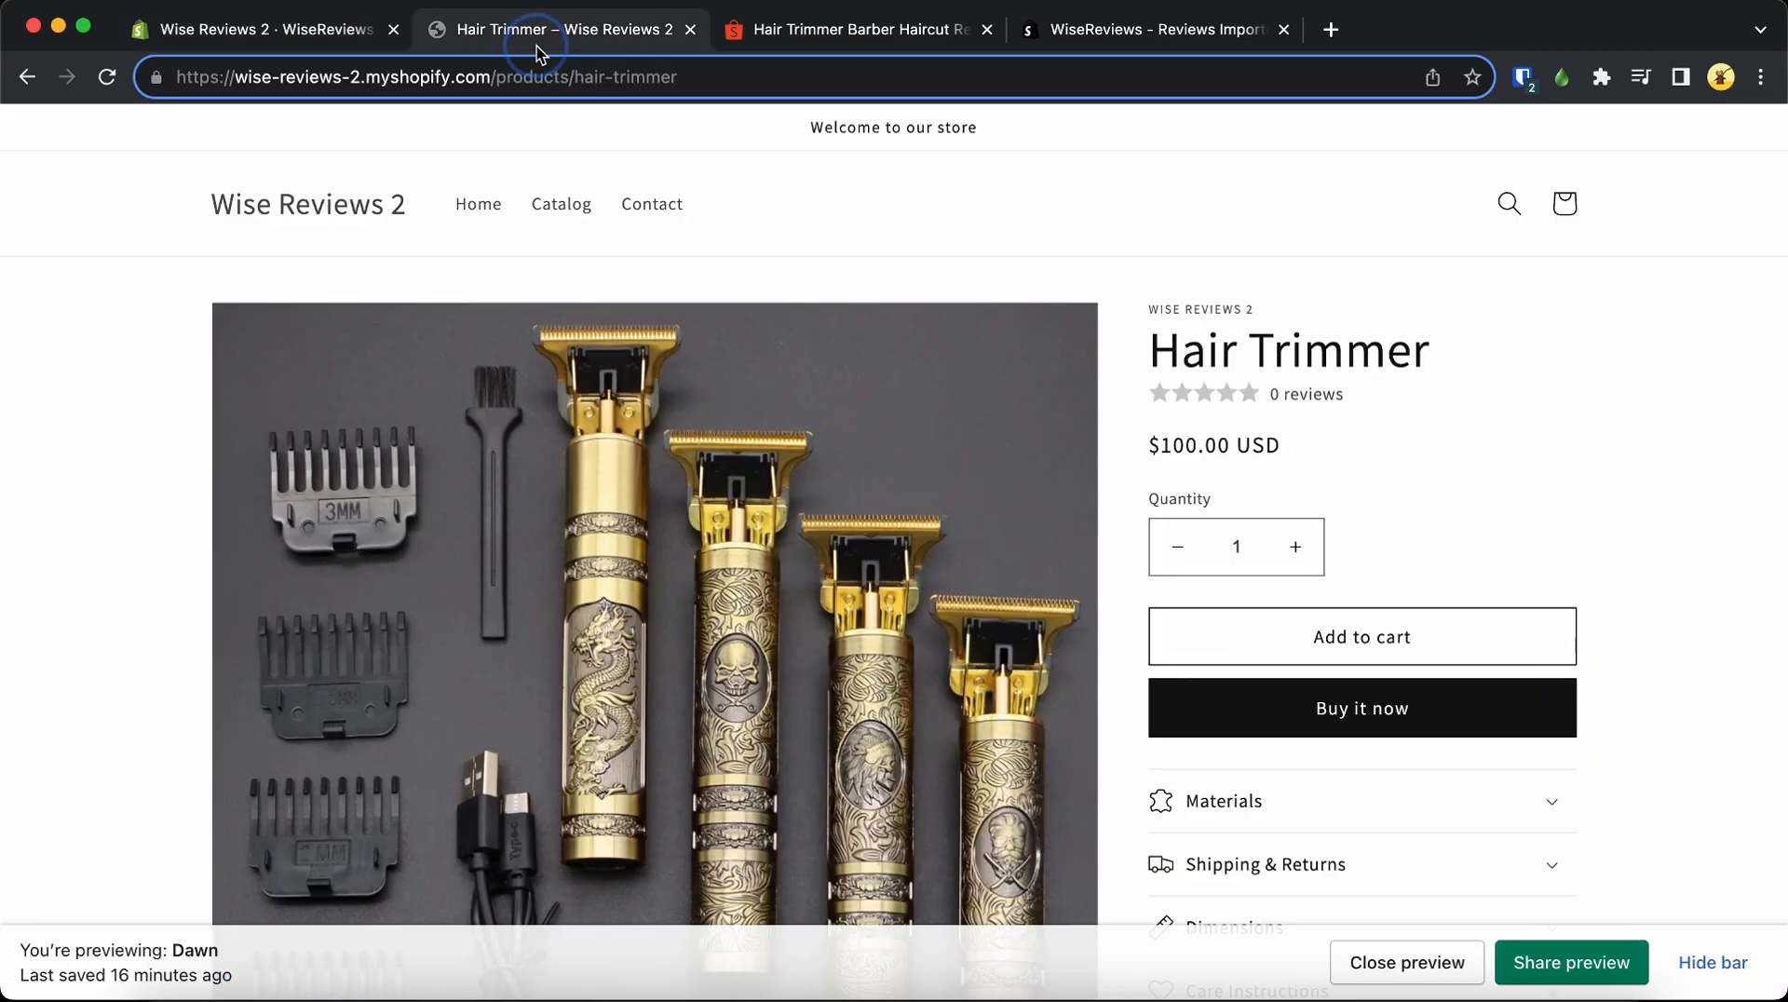
pyautogui.click(106, 76)
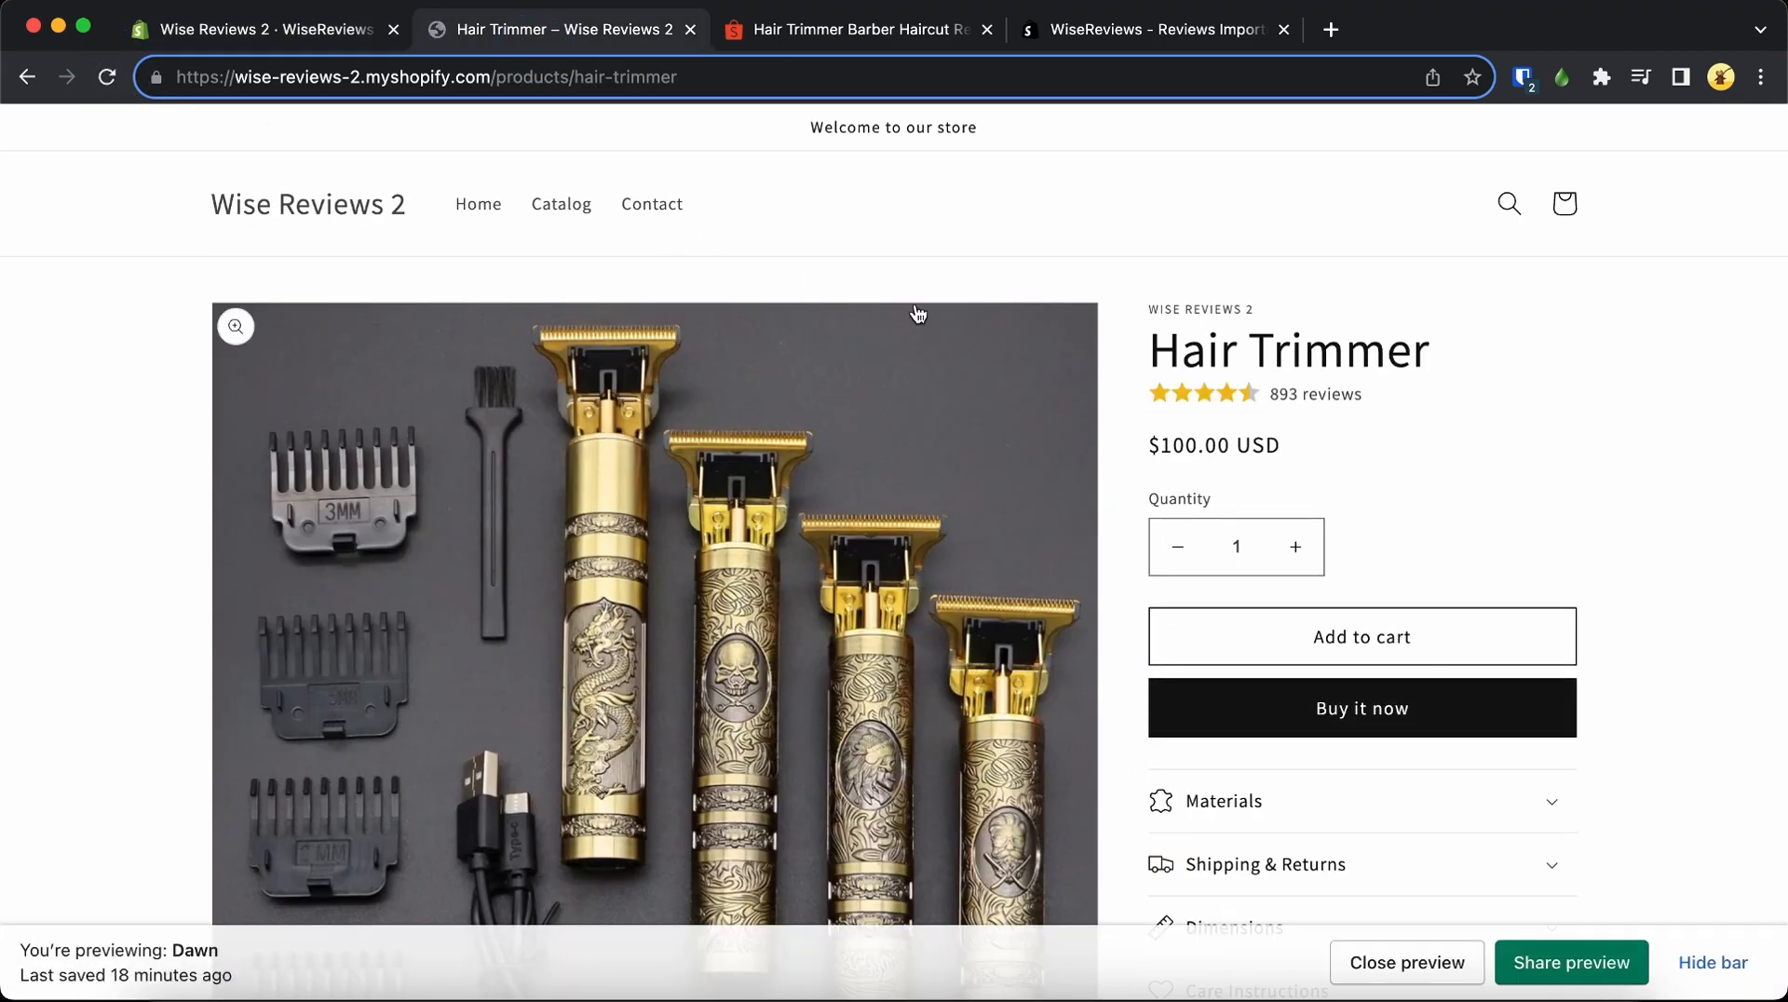
pyautogui.scroll(-10, 1223, 406)
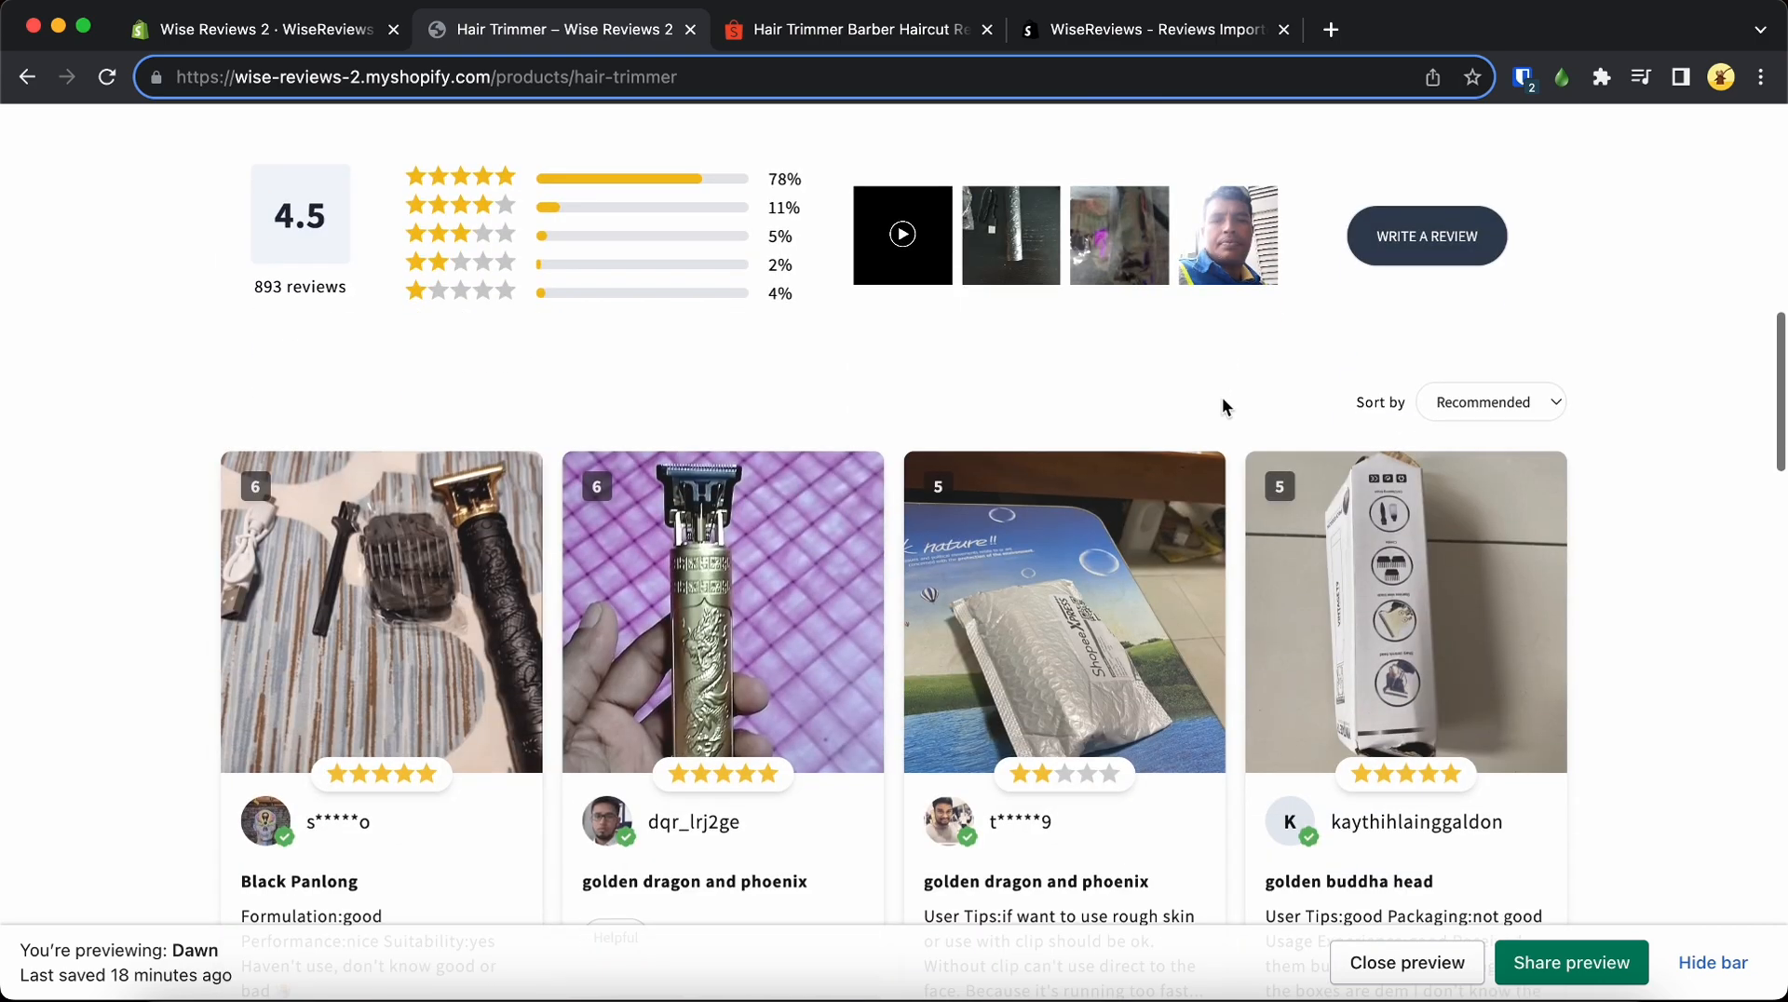
pyautogui.scroll(-10, 953, 369)
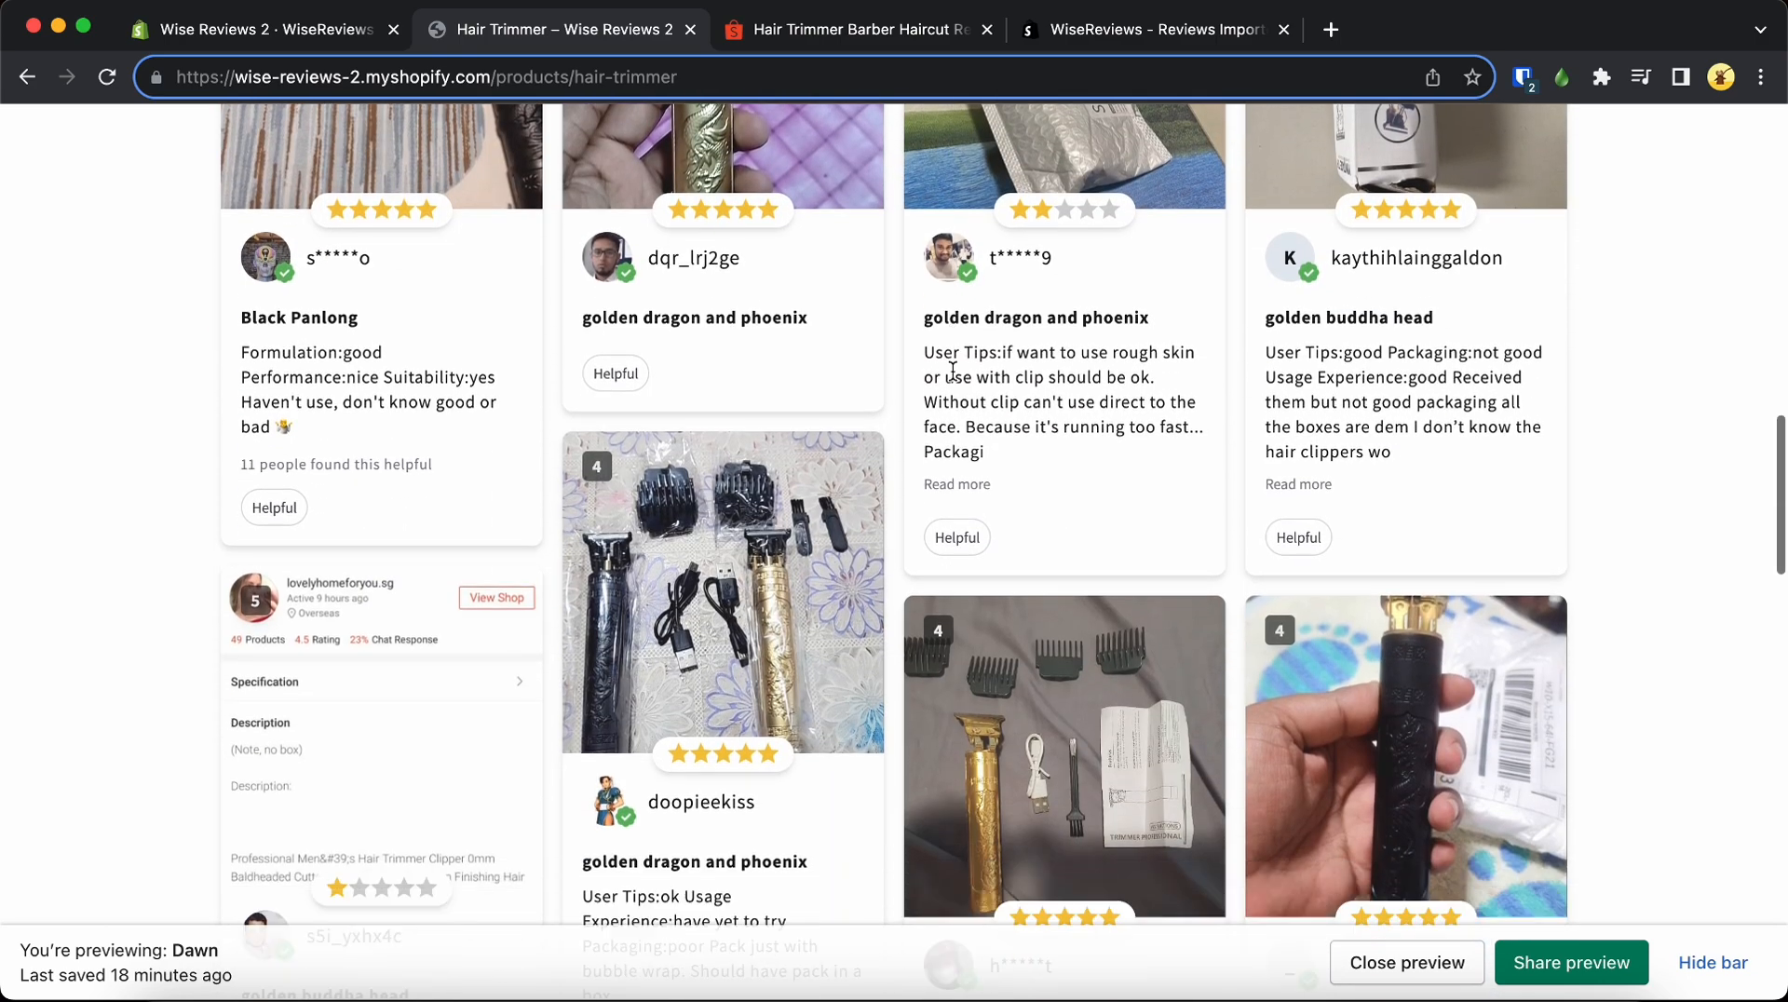
pyautogui.scroll(-10, 951, 369)
pyautogui.scroll(-8, 922, 419)
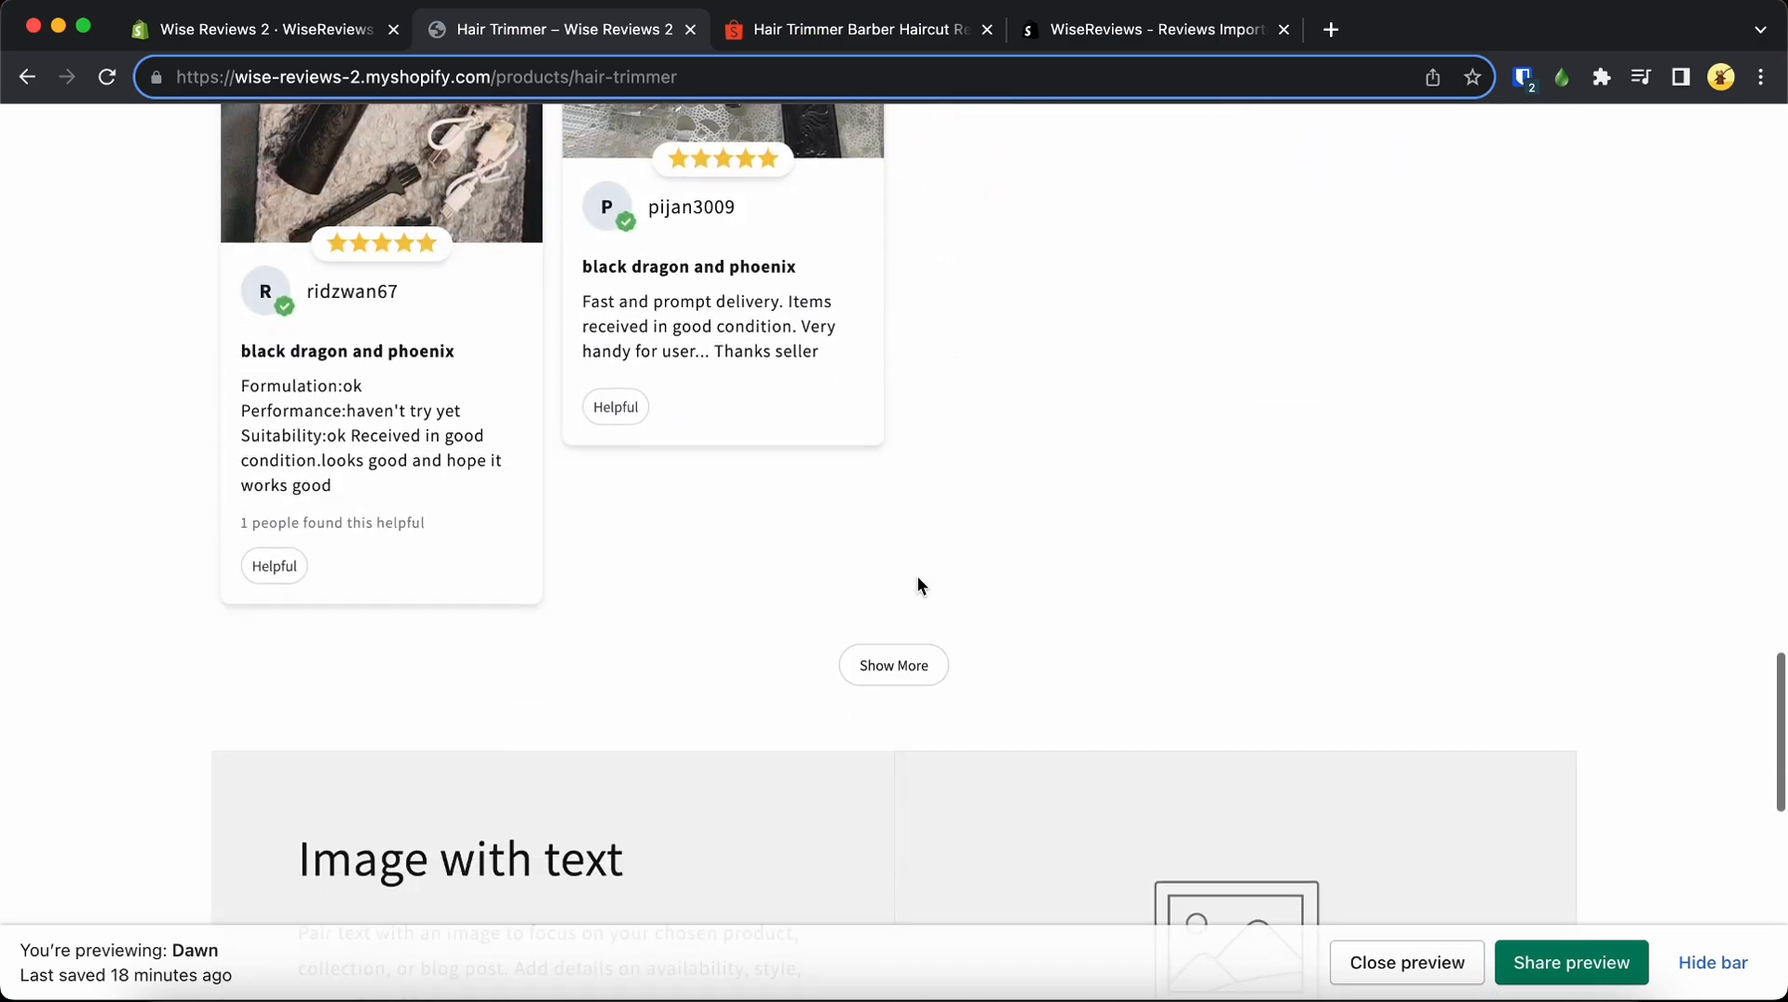